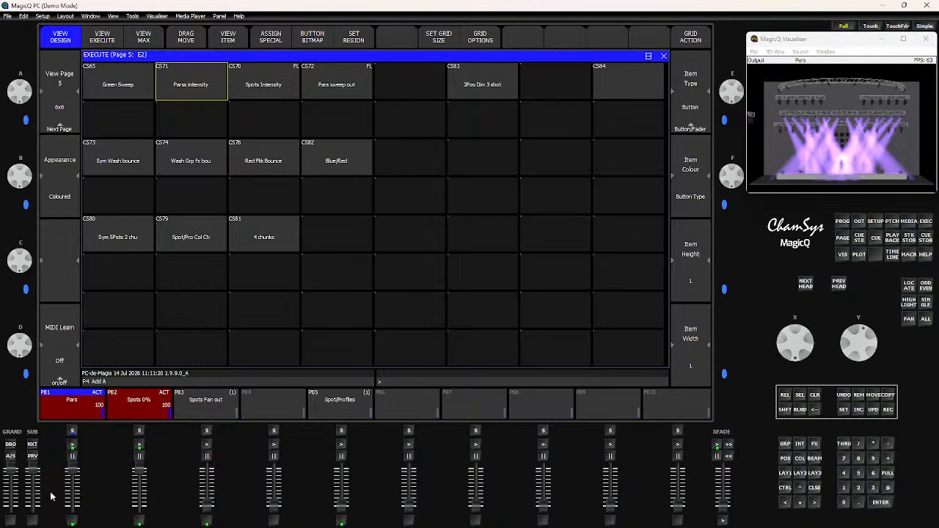
# - Lower the Pars playback fader and fire the Parss intensity button to test its effect
pyautogui.moveTo(72, 475); pyautogui.dragTo(70, 523)
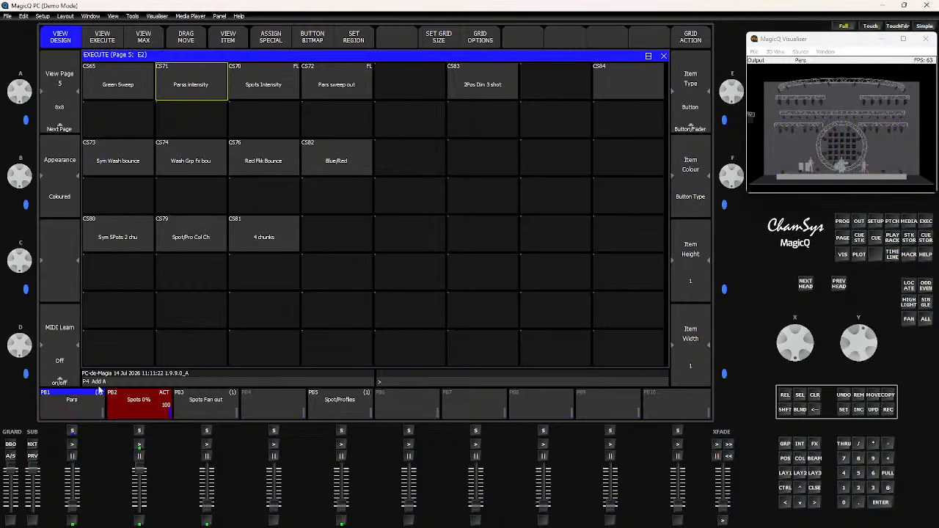
pyautogui.click(187, 88)
pyautogui.moveTo(74, 508)
pyautogui.mouseDown()
pyautogui.moveTo(83, 466)
pyautogui.moveTo(73, 513)
pyautogui.mouseUp()
pyautogui.click(190, 85)
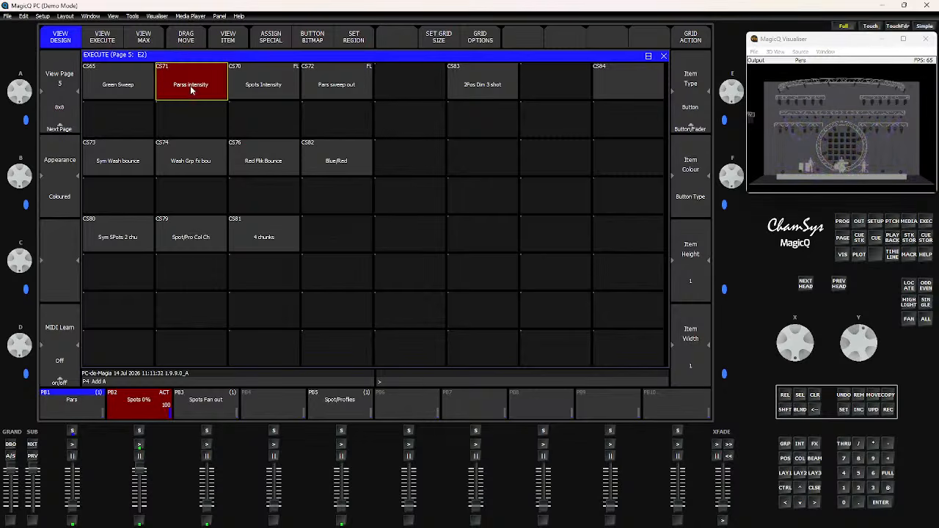
pyautogui.click(190, 85)
# - Open the Parss intensity cue's stack and FX view to inspect its one-shot setting, then close it
pyautogui.click(227, 36)
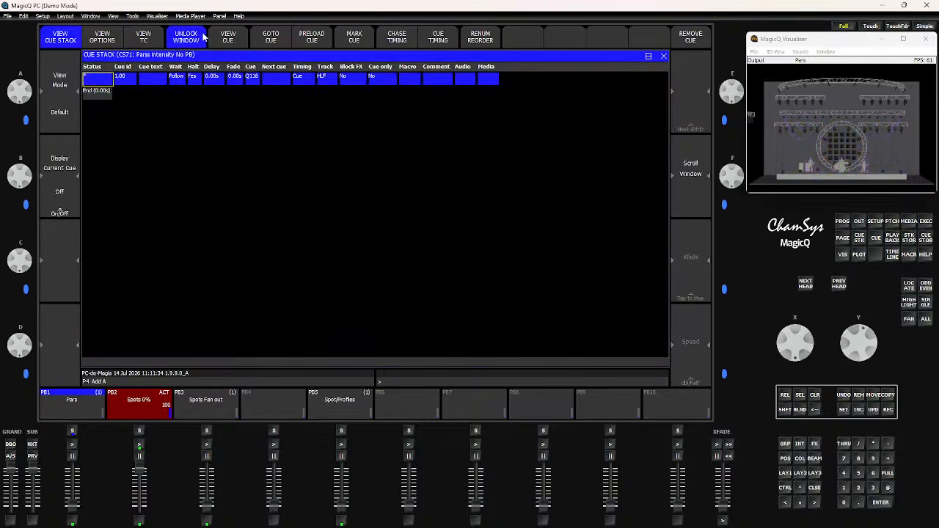
pyautogui.click(223, 40)
pyautogui.click(145, 37)
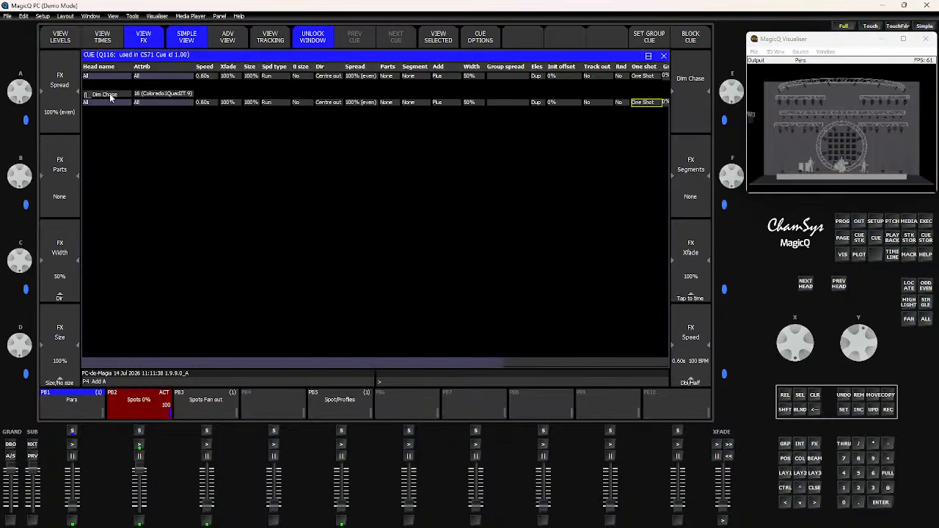
pyautogui.click(664, 56)
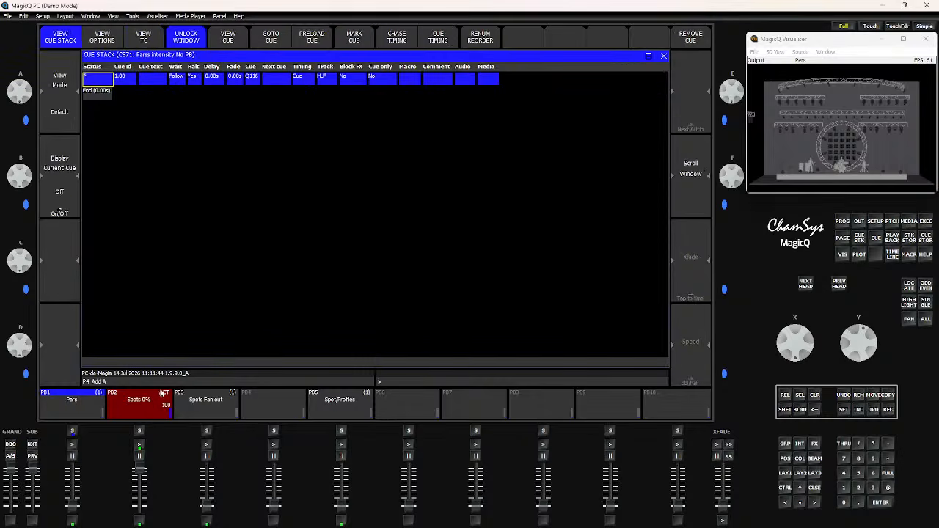
pyautogui.click(663, 57)
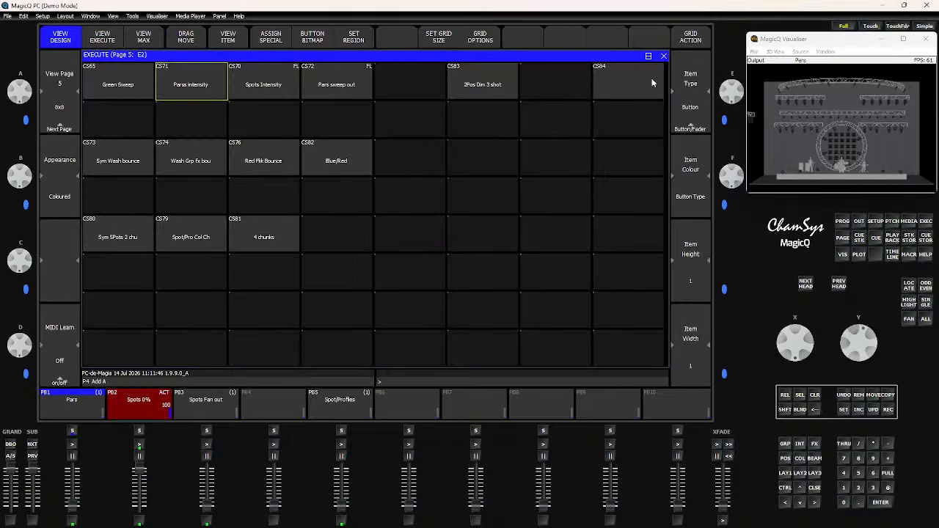
# - Fire the Parss intensity button repeatedly to test its one-shot effect
pyautogui.click(206, 85)
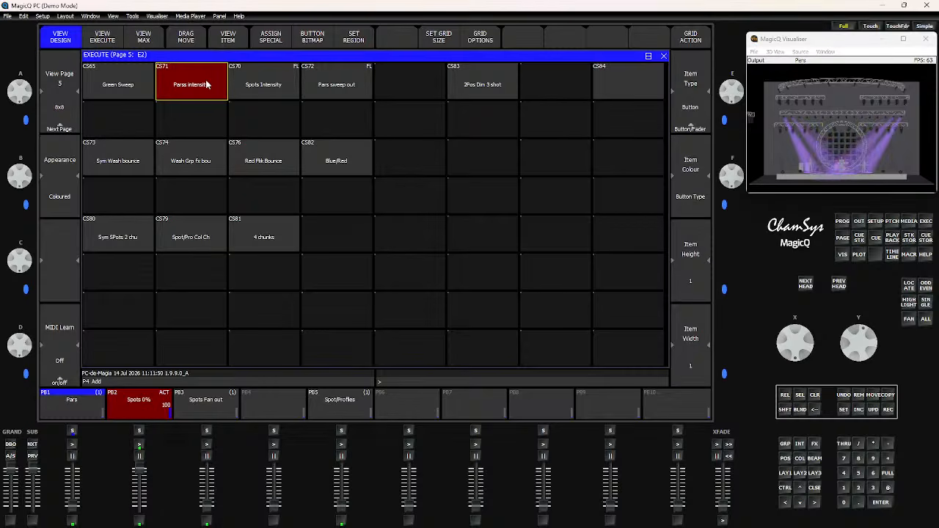
pyautogui.click(206, 84)
pyautogui.click(205, 85)
pyautogui.click(204, 86)
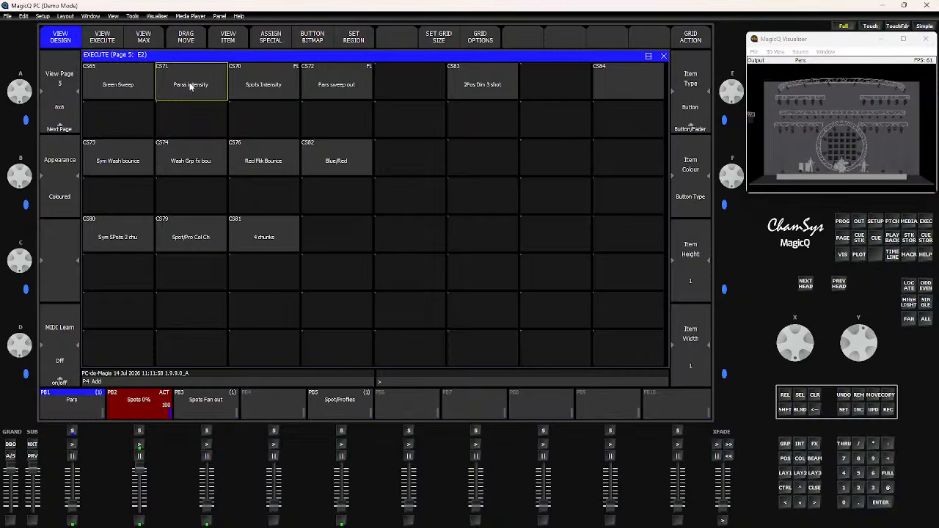
pyautogui.click(191, 86)
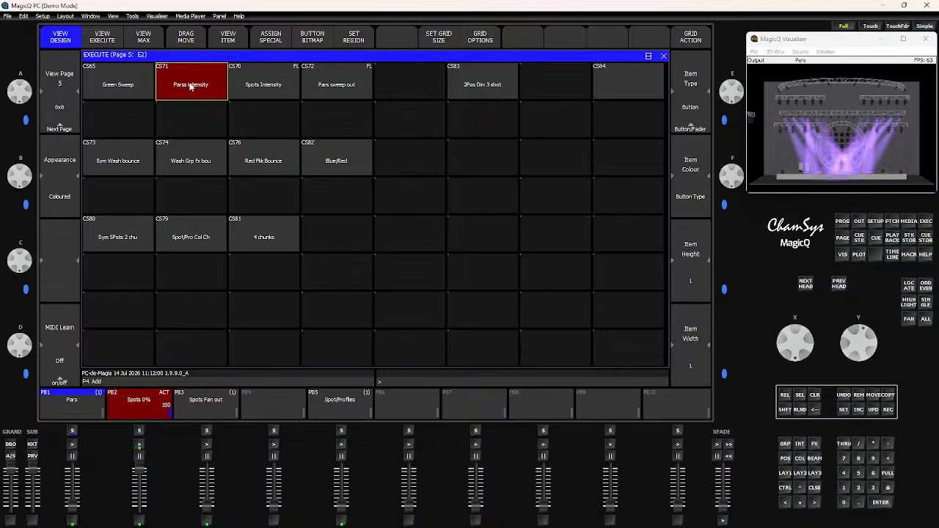
pyautogui.click(190, 86)
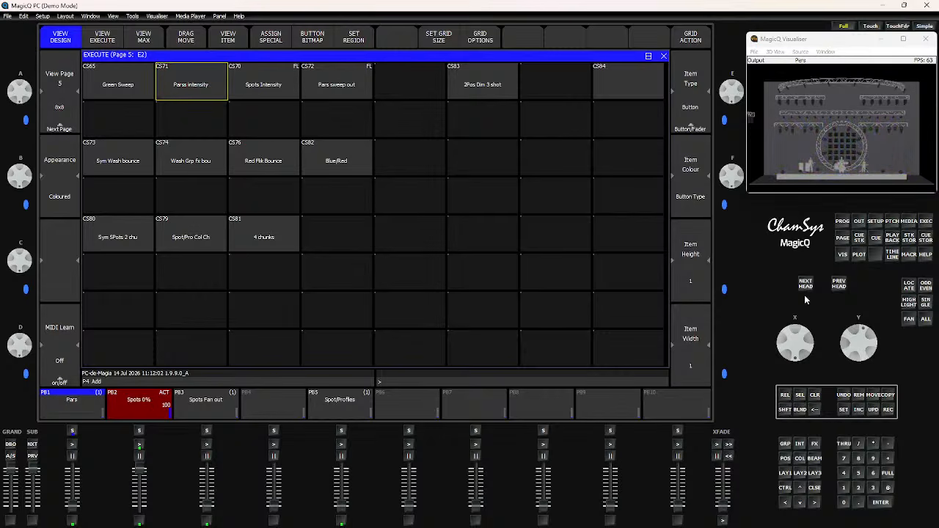
# - Set the Parss intensity item type to Button (Flash) and test it
pyautogui.click(693, 111)
pyautogui.click(333, 100)
pyautogui.click(183, 81)
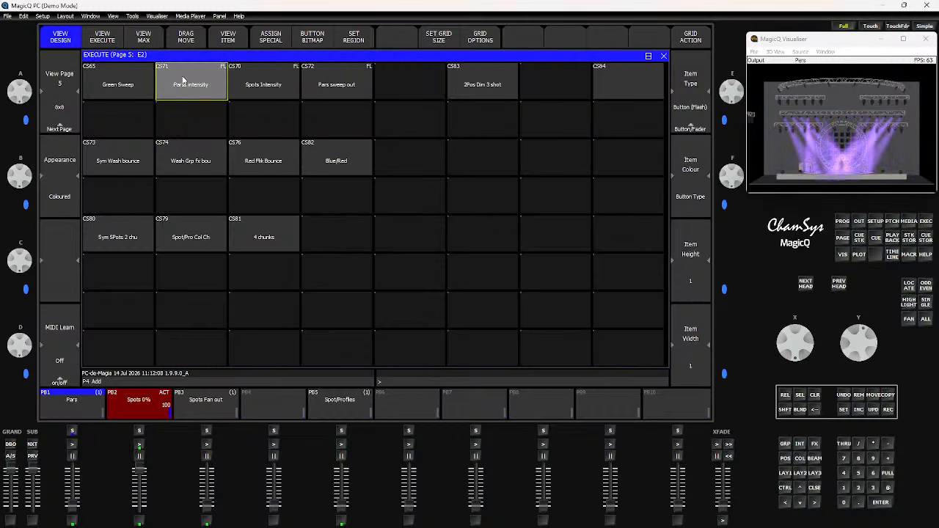
pyautogui.click(183, 81)
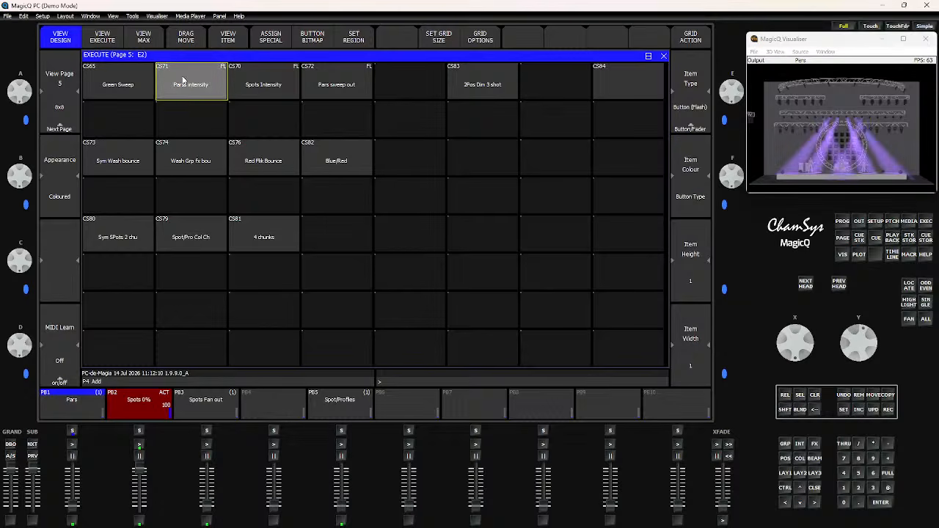
# - Trigger the Spots Intensity and Pars sweep out buttons and the Spots Fan out playback to compare effects
pyautogui.click(268, 84)
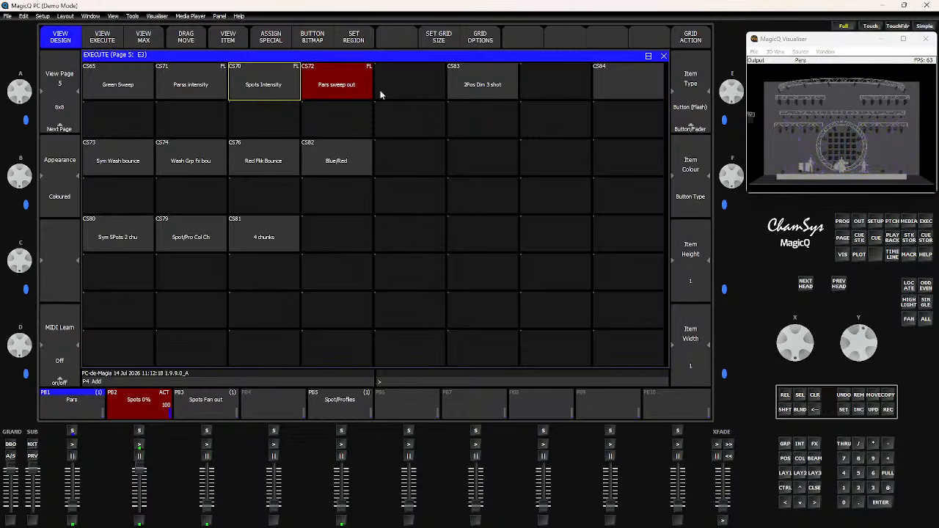
pyautogui.click(330, 84)
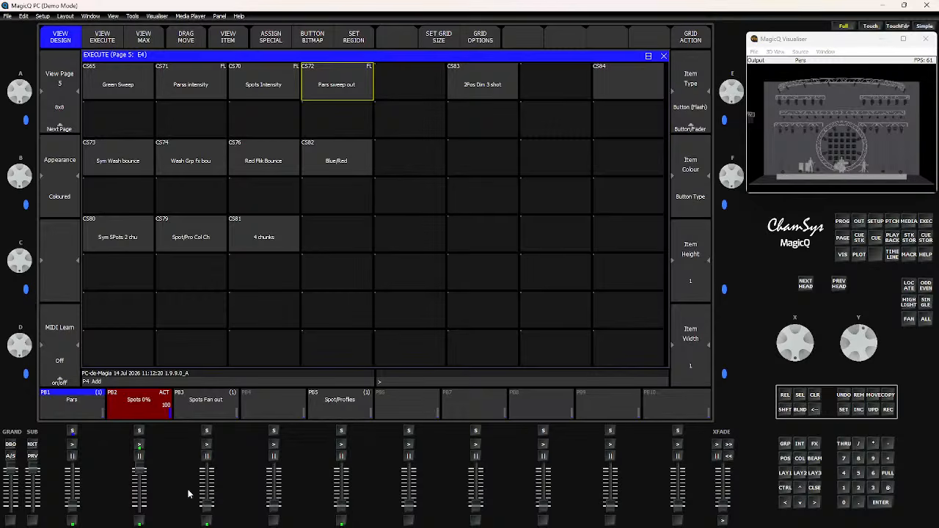
pyautogui.click(207, 515)
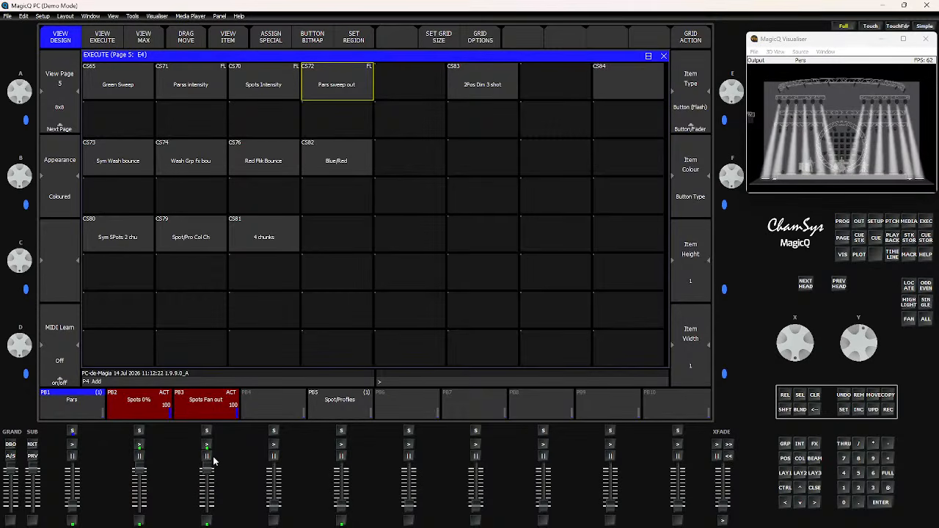
pyautogui.click(270, 89)
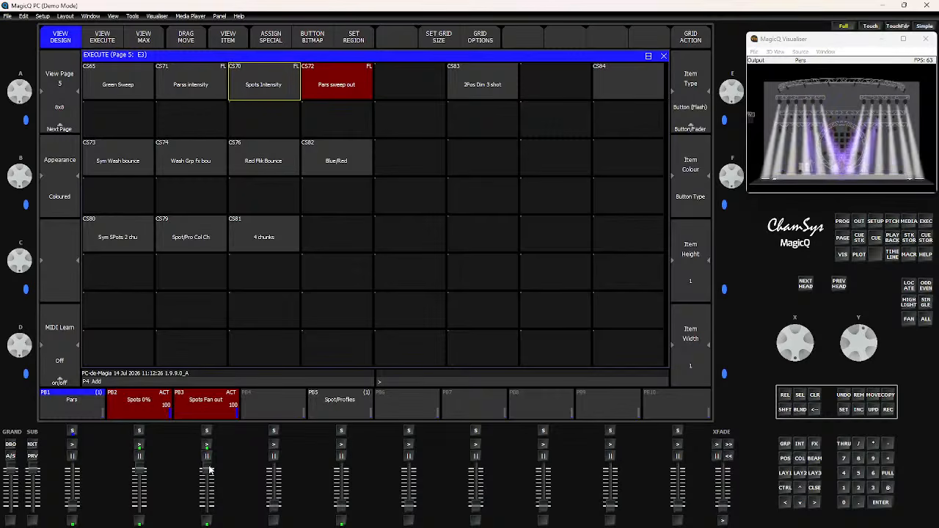
pyautogui.moveTo(208, 470); pyautogui.dragTo(208, 512)
pyautogui.click(312, 90)
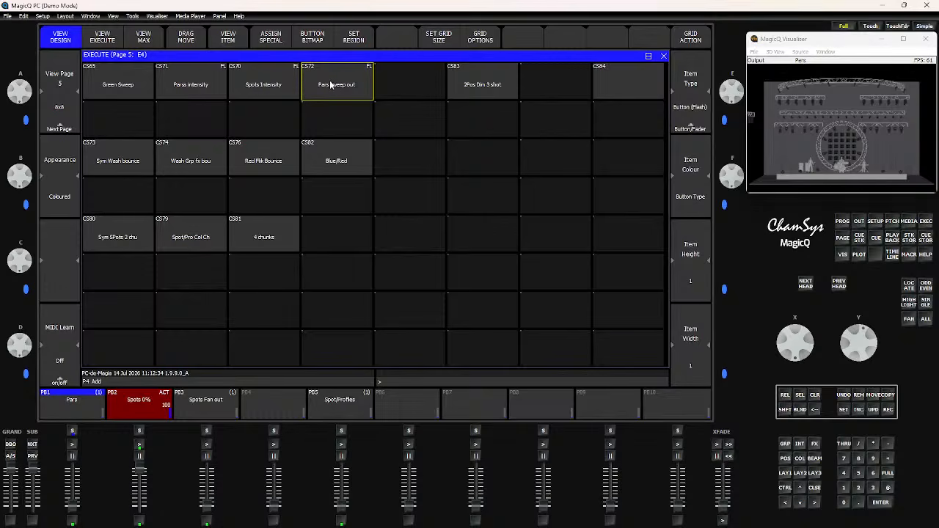
# - Open the Spots Intensity cue stack to inspect its macro, then close it
pyautogui.click(262, 94)
pyautogui.click(234, 41)
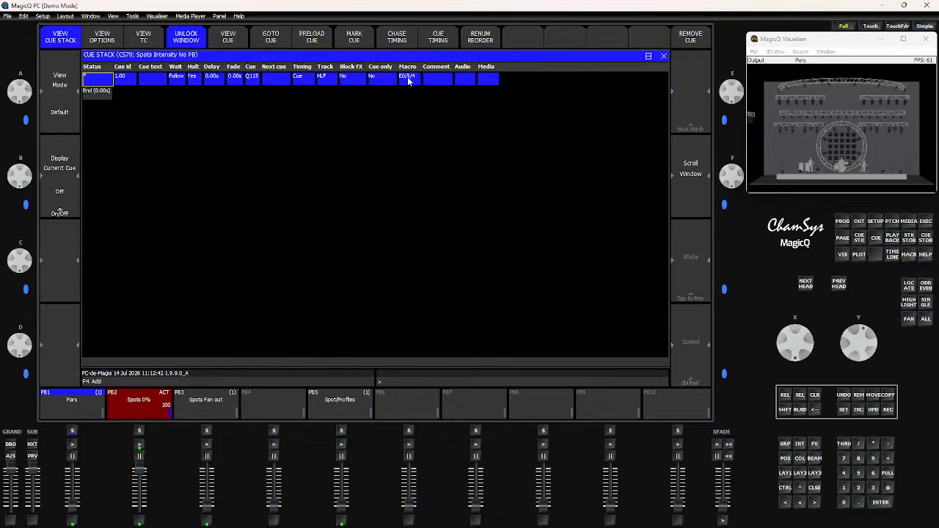
pyautogui.click(663, 56)
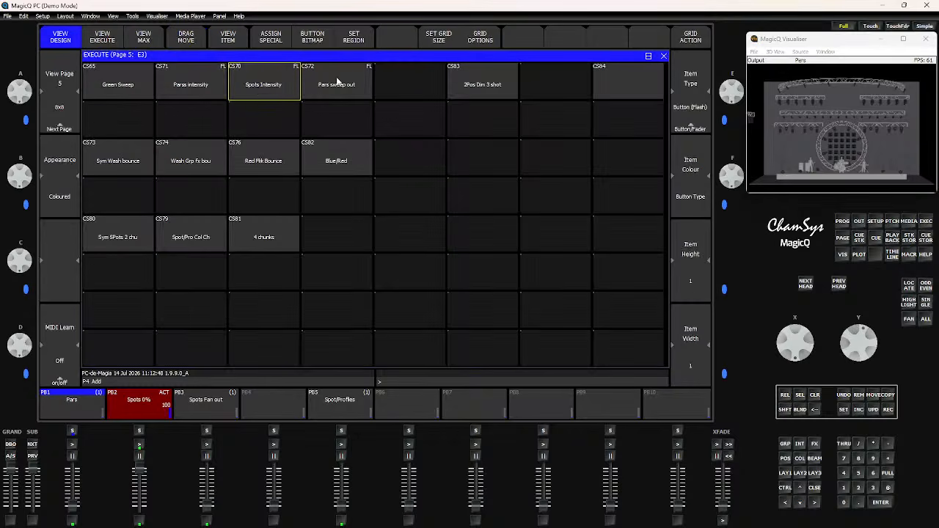
# - Fire the Spots Intensity and Pars sweep out buttons repeatedly to test them
pyautogui.click(269, 85)
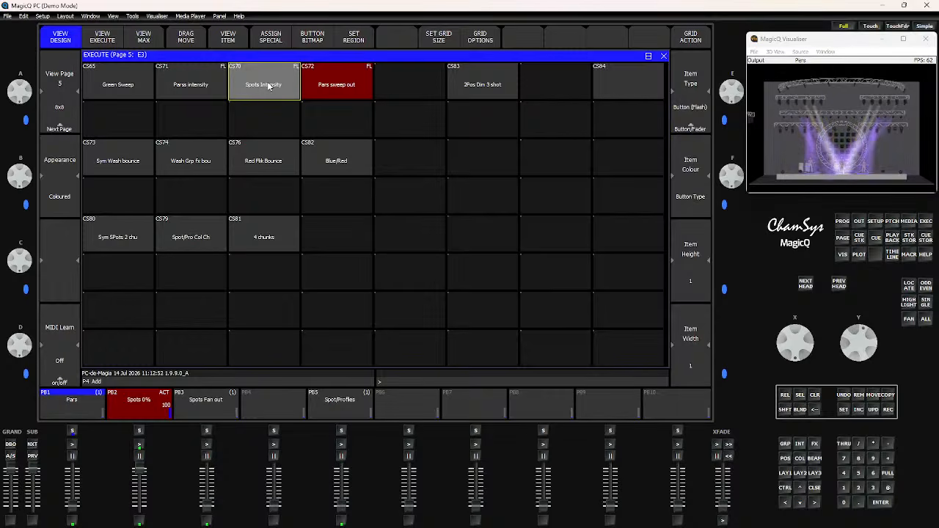
pyautogui.click(342, 88)
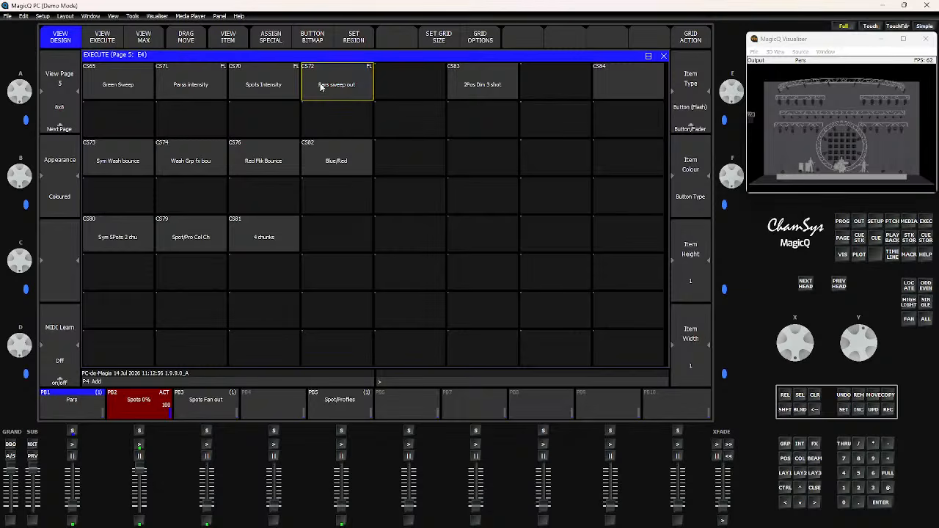
pyautogui.click(267, 90)
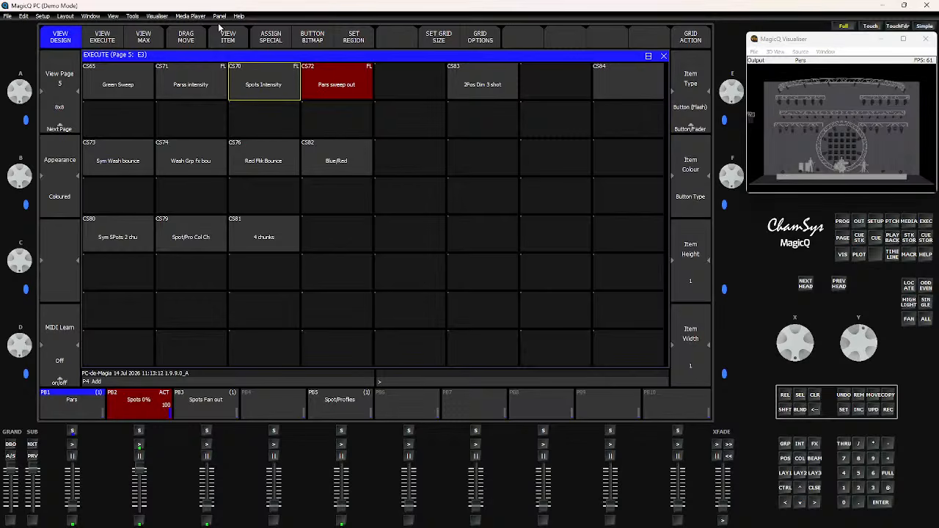
pyautogui.click(263, 85)
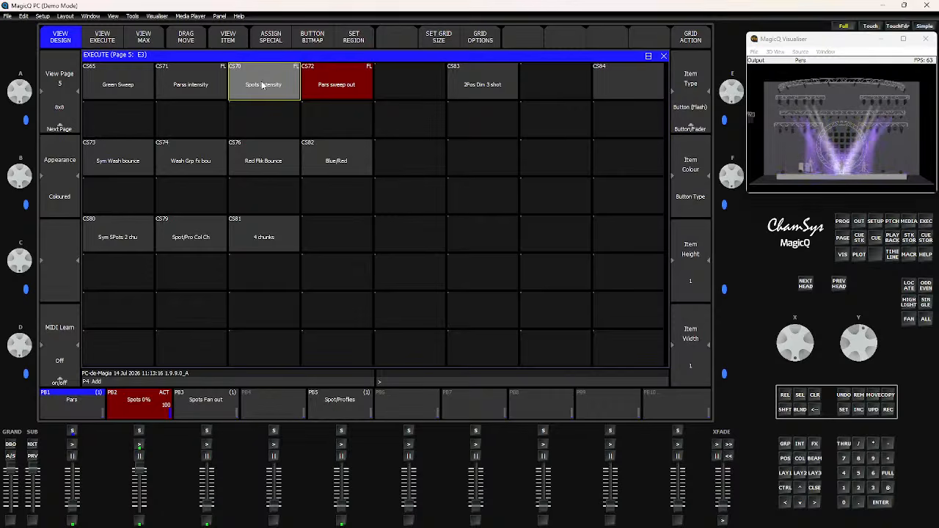
pyautogui.click(268, 84)
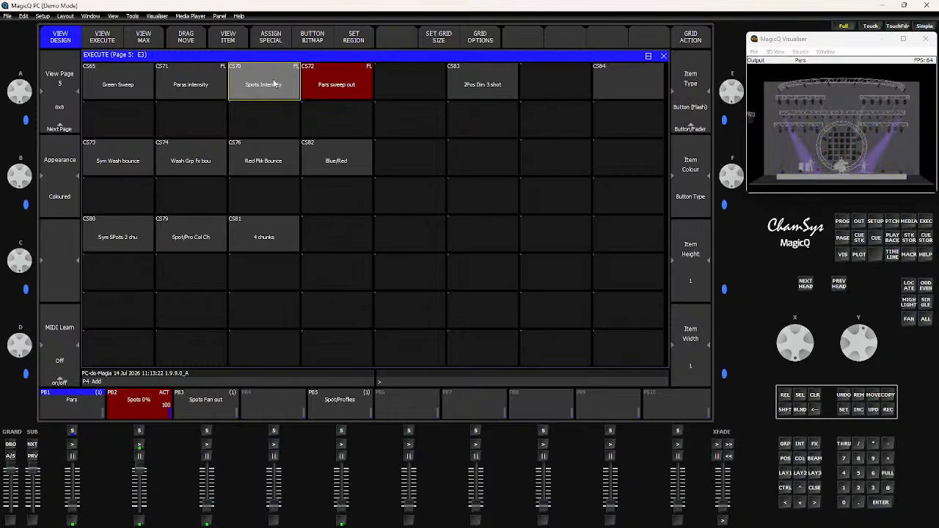
pyautogui.click(274, 85)
pyautogui.click(271, 86)
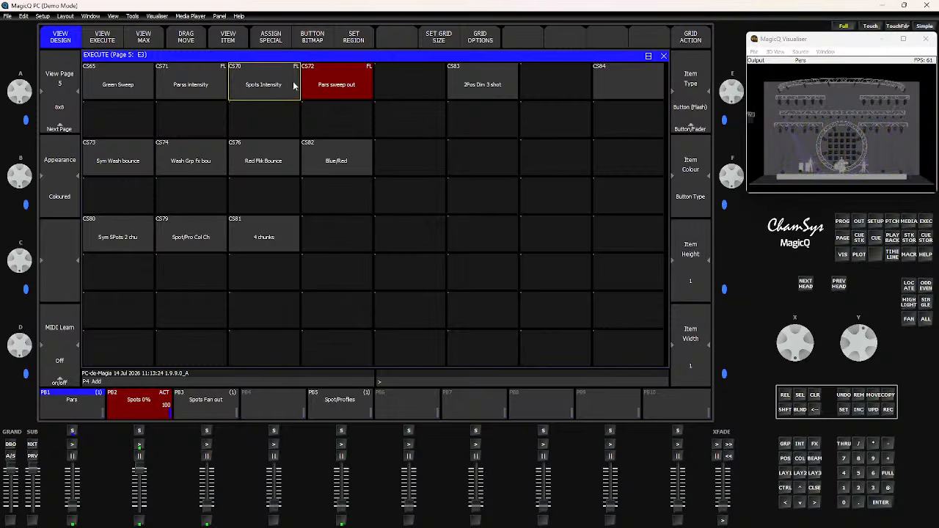
pyautogui.click(327, 84)
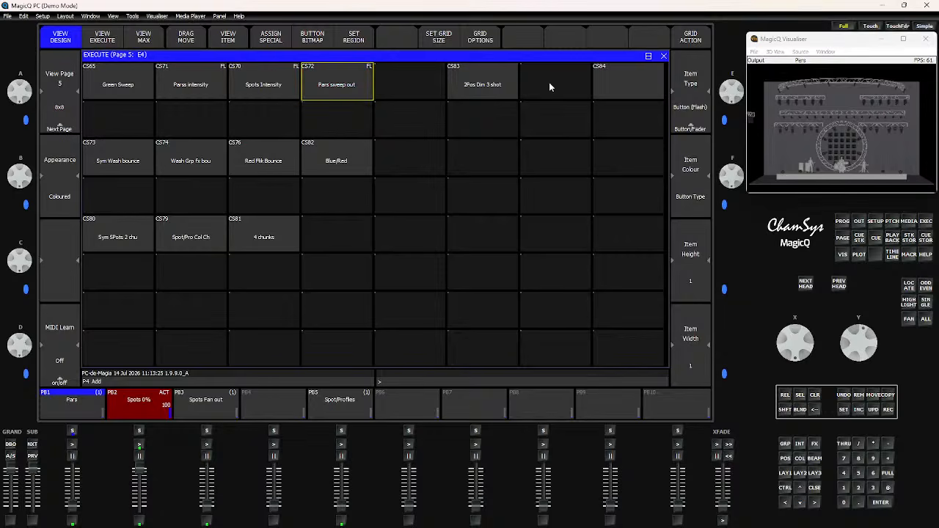
# - Open the 2Pos Dim 3 shot cue's FX view and set its one-shot option to One Shot
pyautogui.click(475, 89)
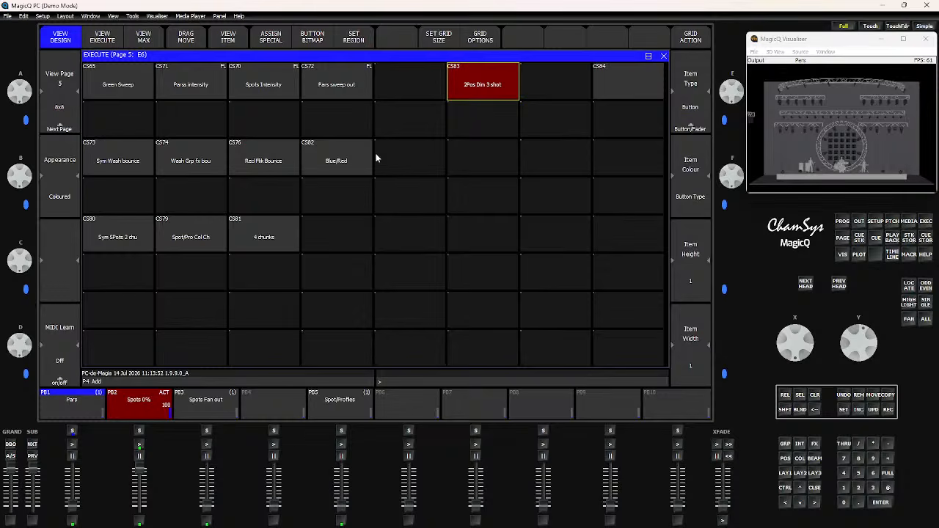
pyautogui.click(227, 42)
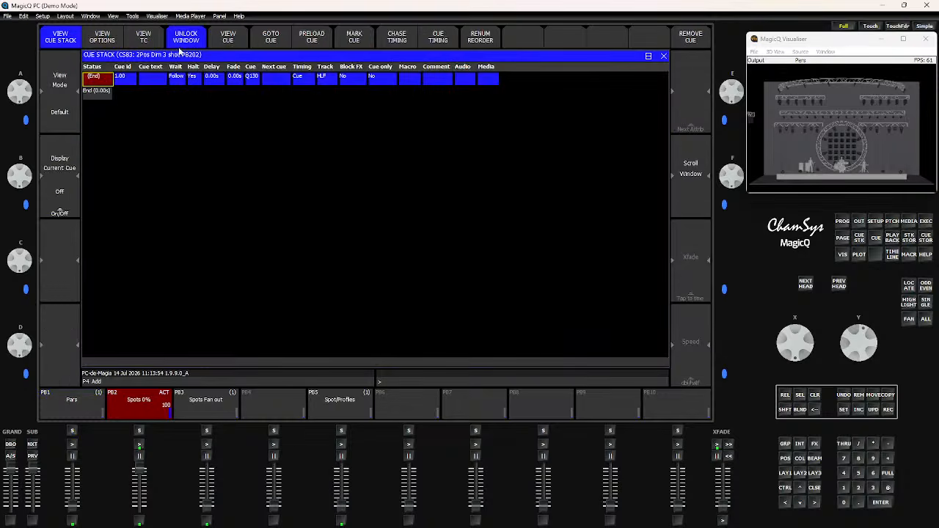
pyautogui.click(228, 41)
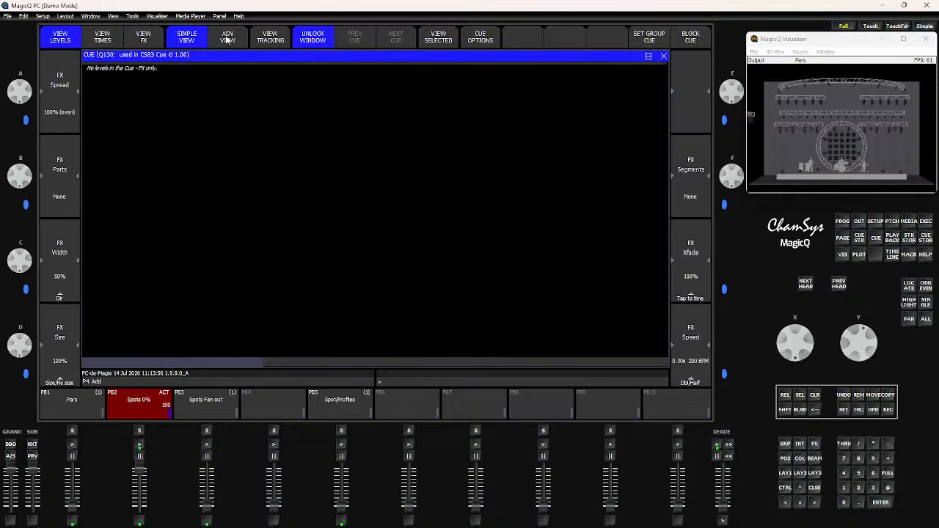
pyautogui.click(144, 39)
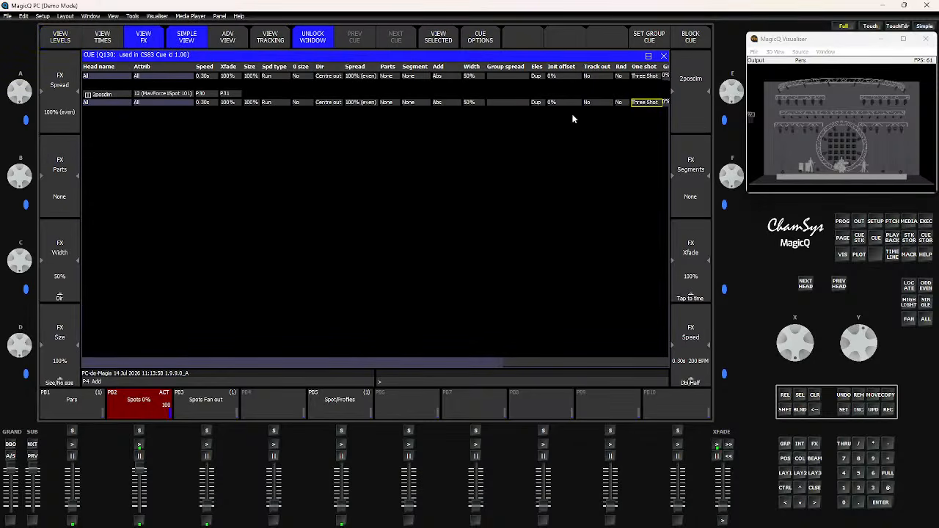
pyautogui.click(650, 105)
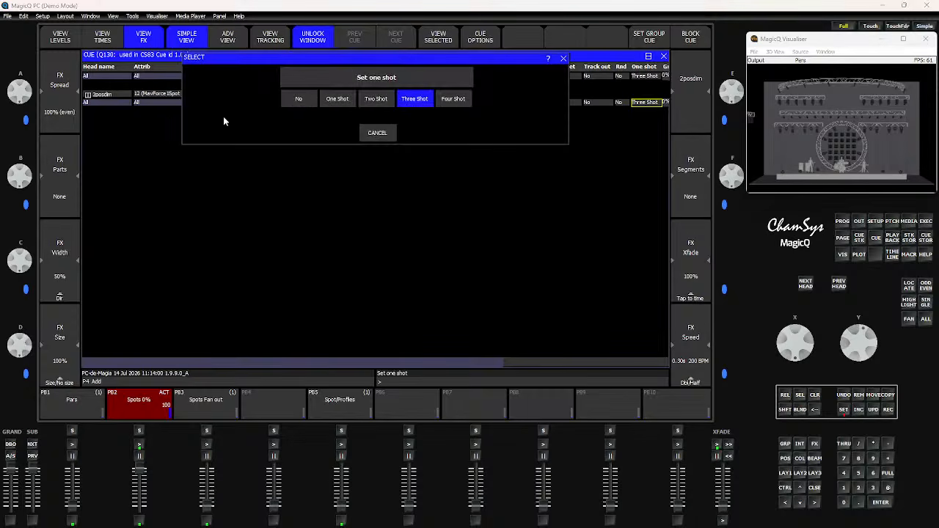
pyautogui.click(337, 99)
pyautogui.click(664, 57)
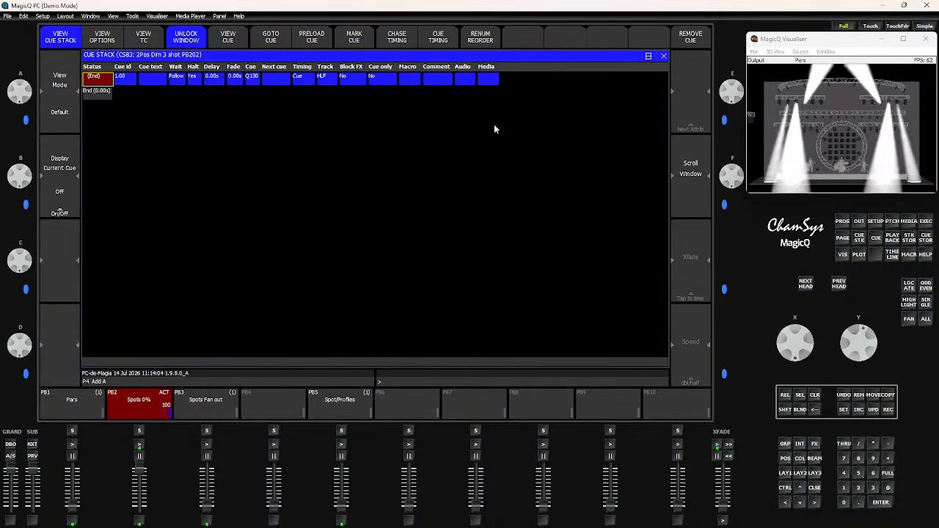
pyautogui.click(664, 57)
# - Fire the 2Pos Dim 3 shot button to test the change
pyautogui.click(494, 85)
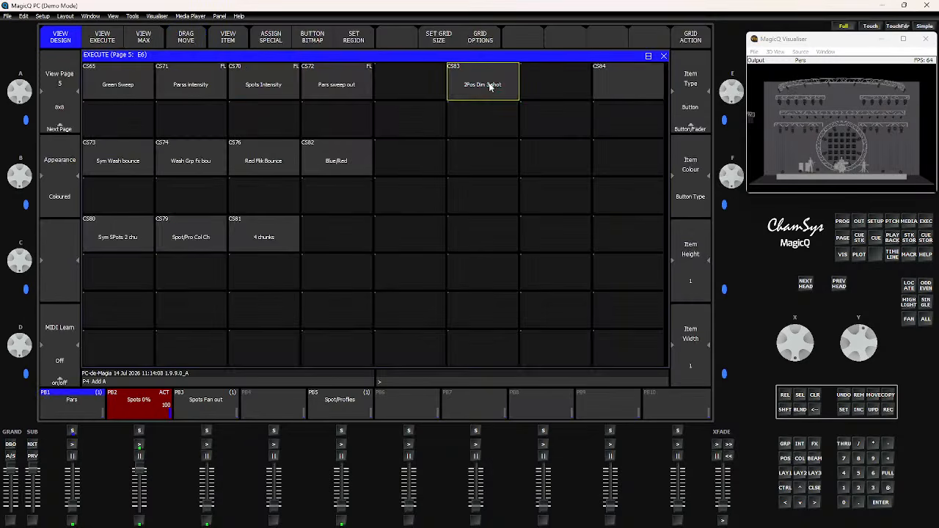
pyautogui.click(490, 86)
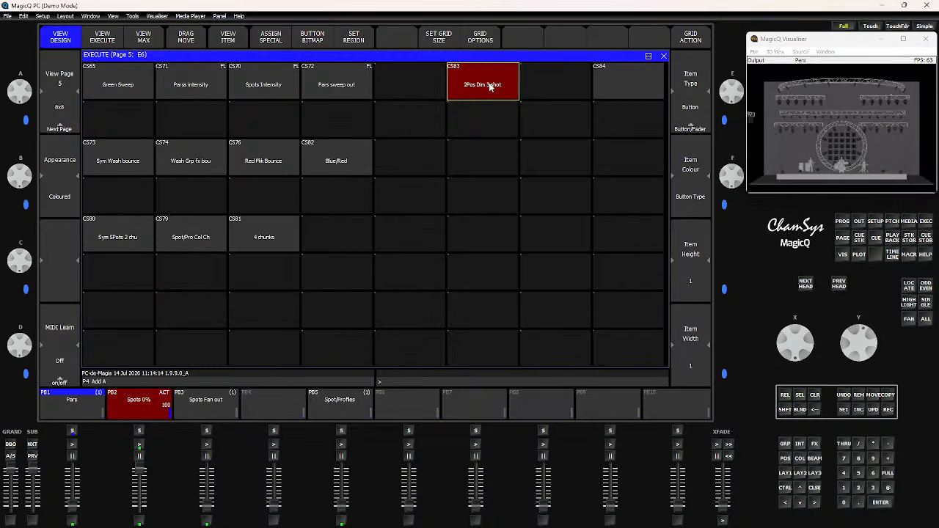
pyautogui.click(490, 86)
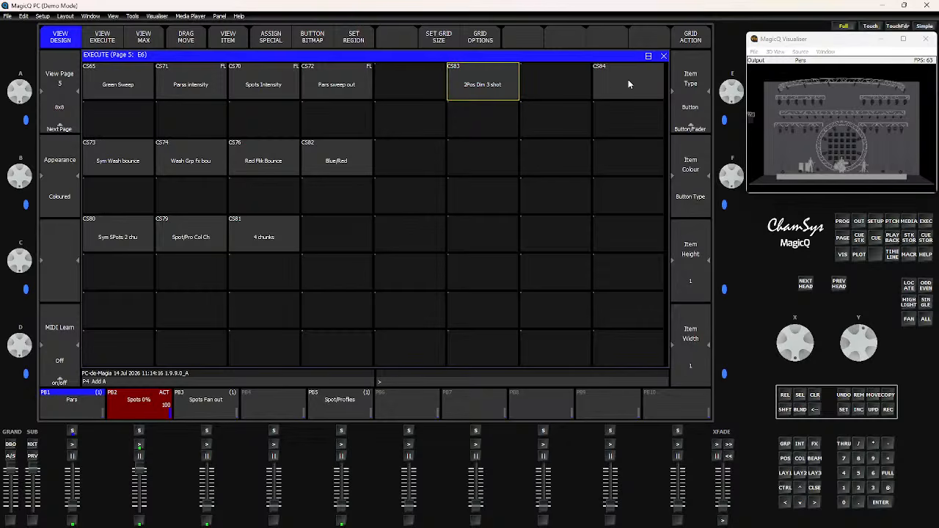
# - Fire the CS84 button while raising the Spot/Profiles and Spots Fan out playbacks to test it
pyautogui.click(627, 85)
pyautogui.click(627, 80)
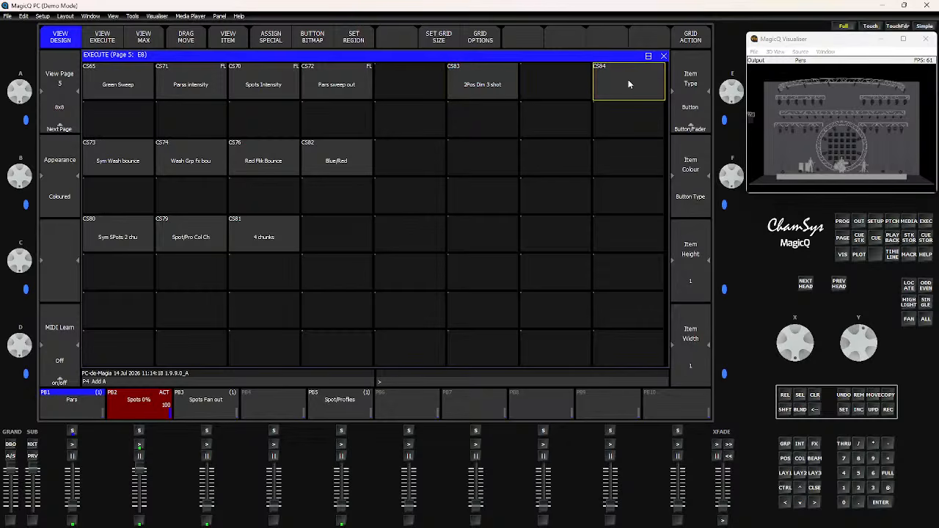
pyautogui.click(341, 487)
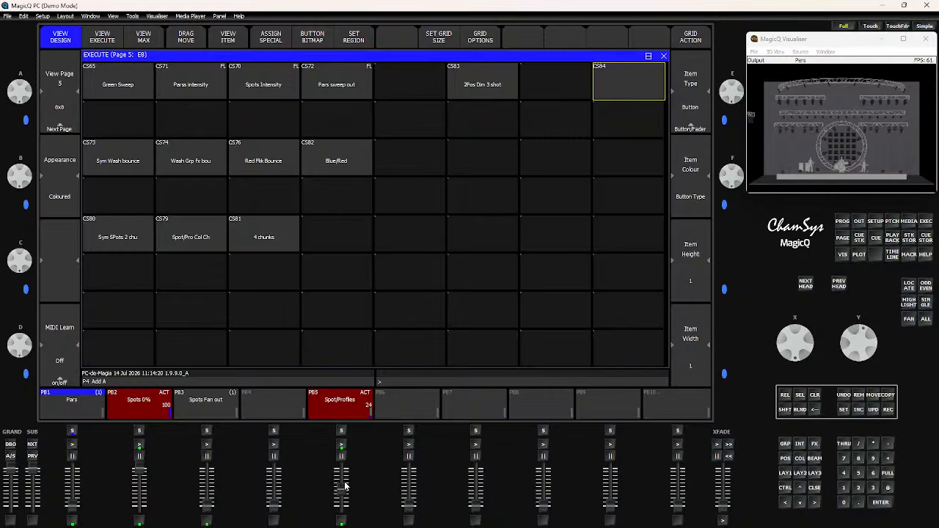
pyautogui.click(628, 85)
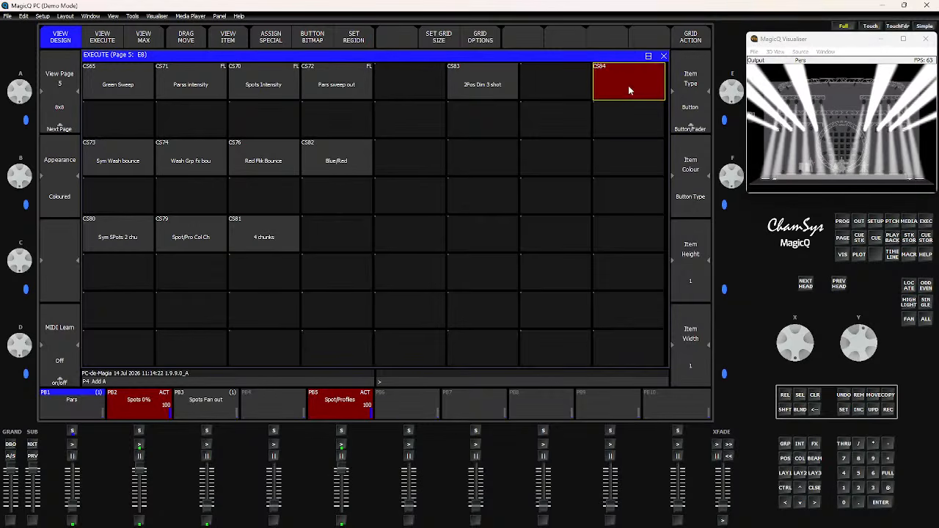
pyautogui.click(627, 85)
pyautogui.click(208, 506)
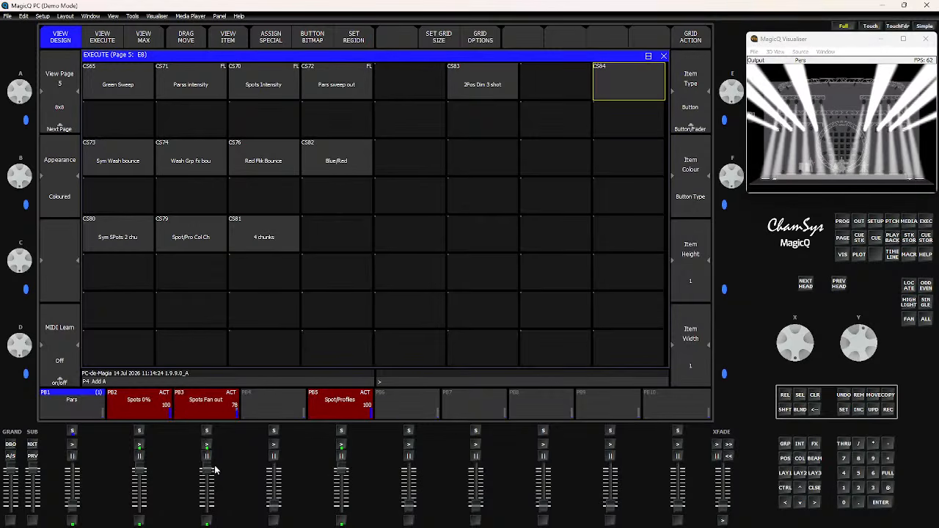
# - Release the CS84 button and pull down the Spots, Spots Fan out and Spot/Profiles faders
pyautogui.click(638, 95)
pyautogui.click(635, 94)
pyautogui.moveTo(145, 477); pyautogui.dragTo(141, 506)
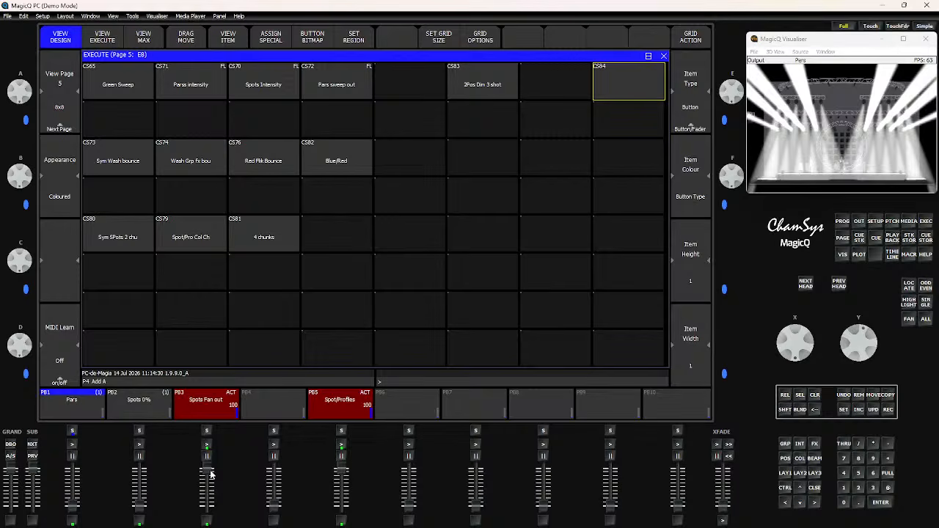
pyautogui.moveTo(210, 475); pyautogui.dragTo(207, 508)
pyautogui.moveTo(344, 473); pyautogui.dragTo(341, 506)
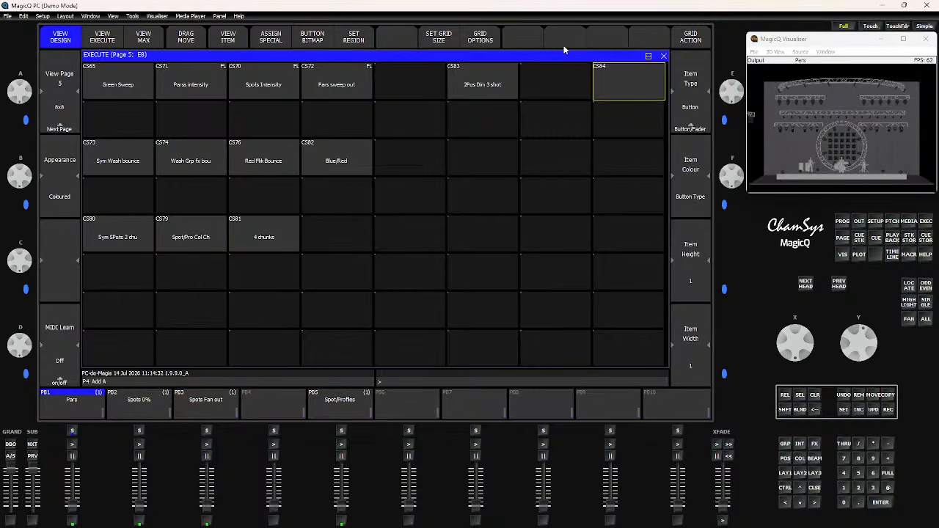
# - Fire the CS84 button repeatedly to test its flash behaviour in the visualiser
pyautogui.click(595, 82)
pyautogui.click(595, 82)
pyautogui.click(595, 82)
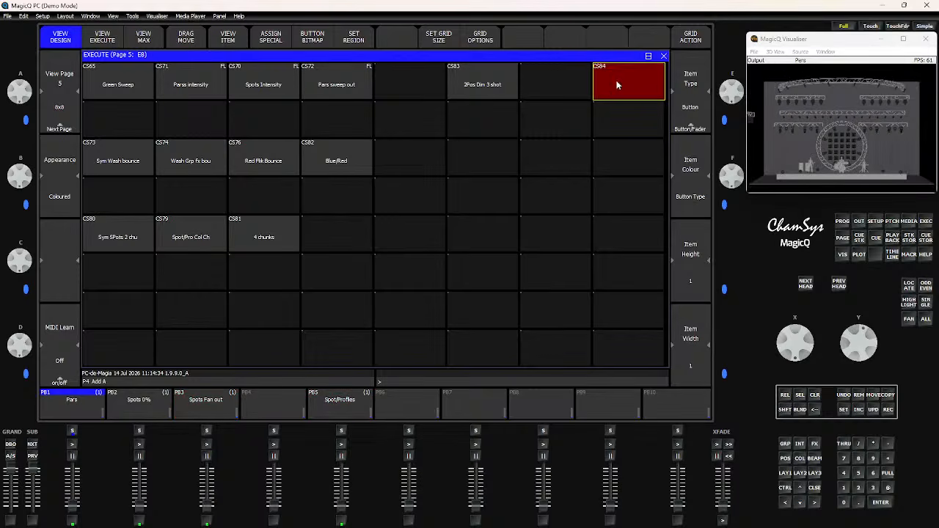
pyautogui.click(596, 82)
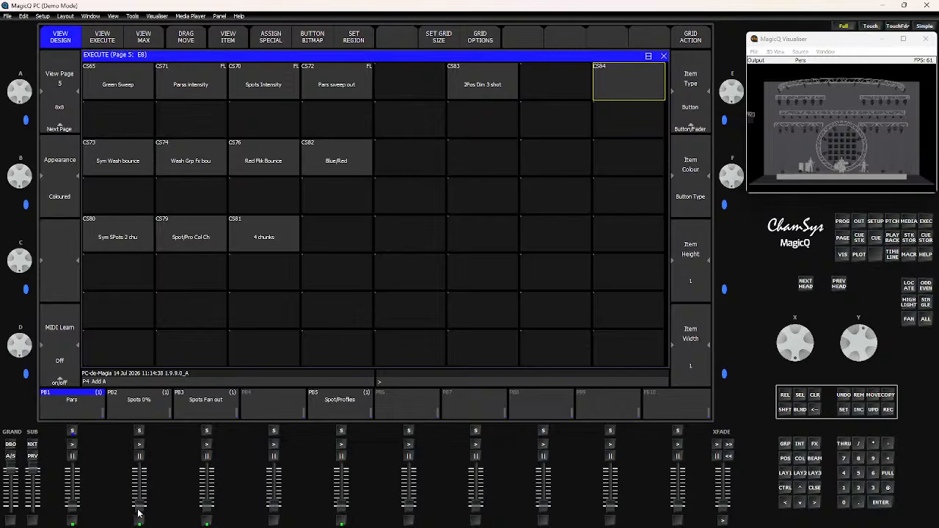
# - Raise the Spots Fan out fader to full and bring the Spots fader up and back down
pyautogui.moveTo(142, 518); pyautogui.dragTo(144, 499)
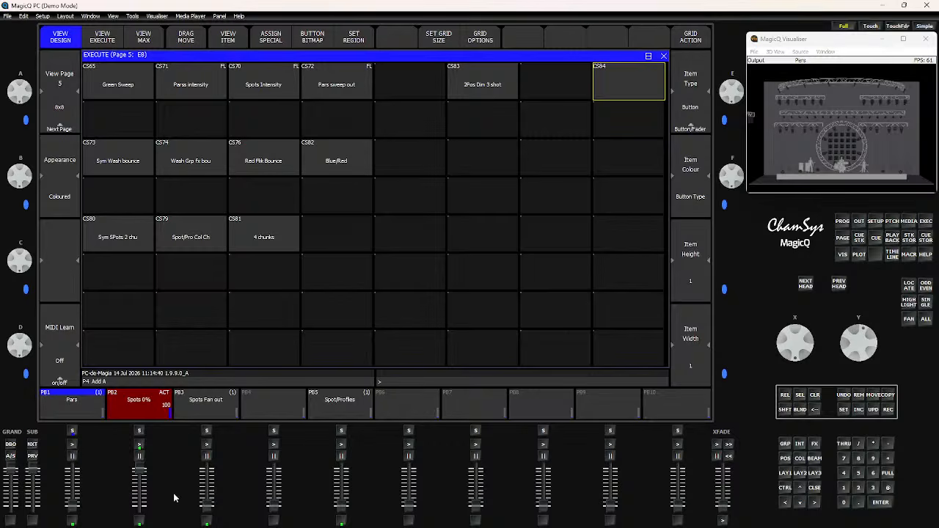
pyautogui.moveTo(206, 506); pyautogui.dragTo(206, 468)
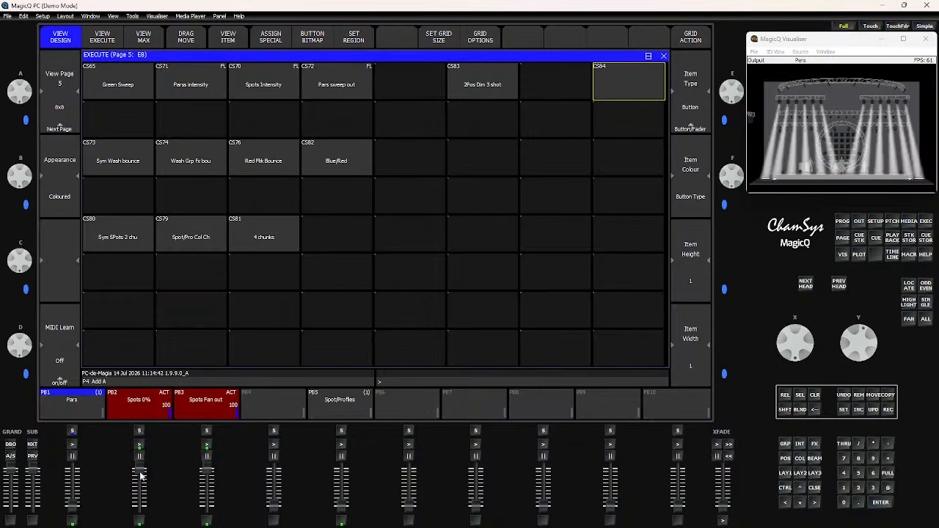
pyautogui.moveTo(140, 470); pyautogui.dragTo(136, 518)
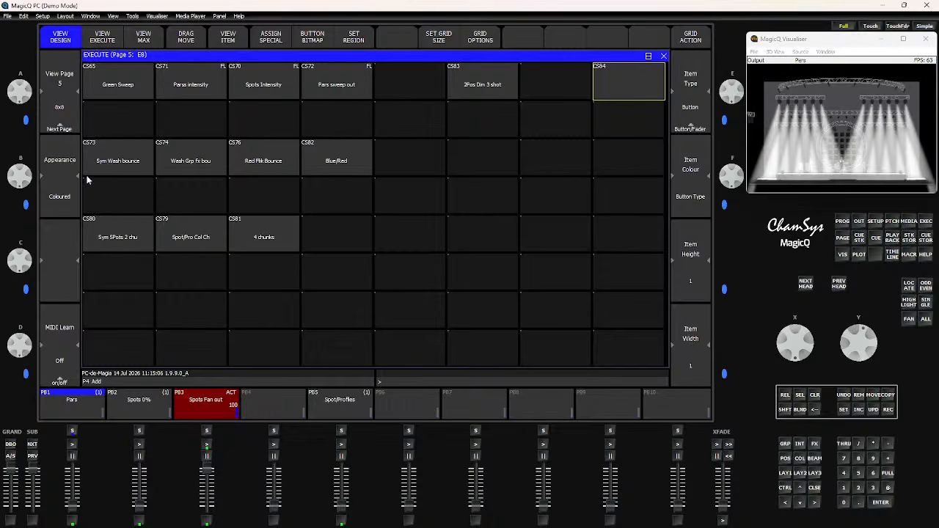
# - Test the Sym Wash bounce button while pulling the Spots Fan out fader down
pyautogui.click(118, 160)
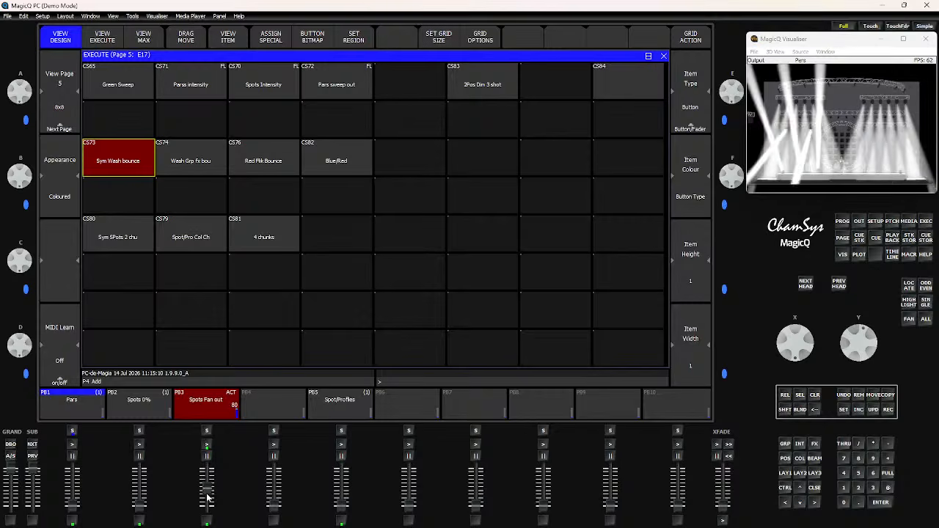
pyautogui.moveTo(206, 498); pyautogui.dragTo(206, 508)
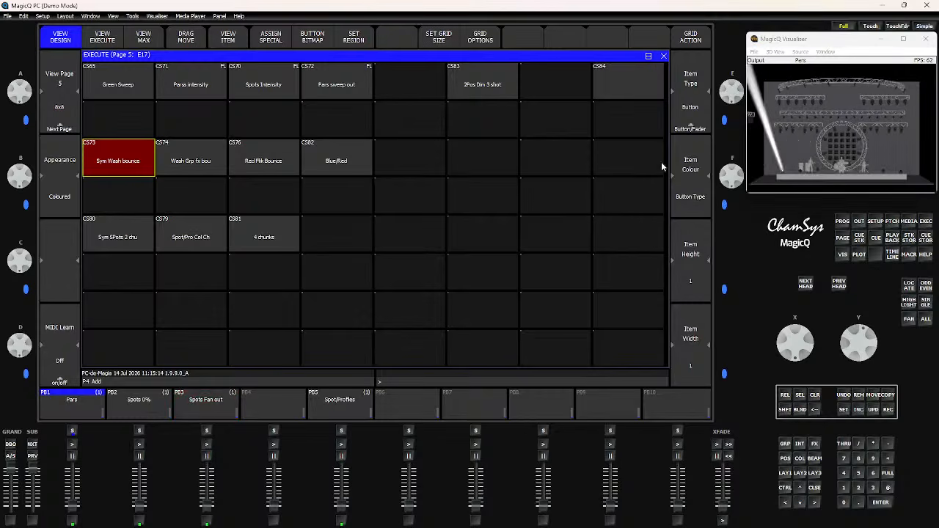
pyautogui.click(100, 163)
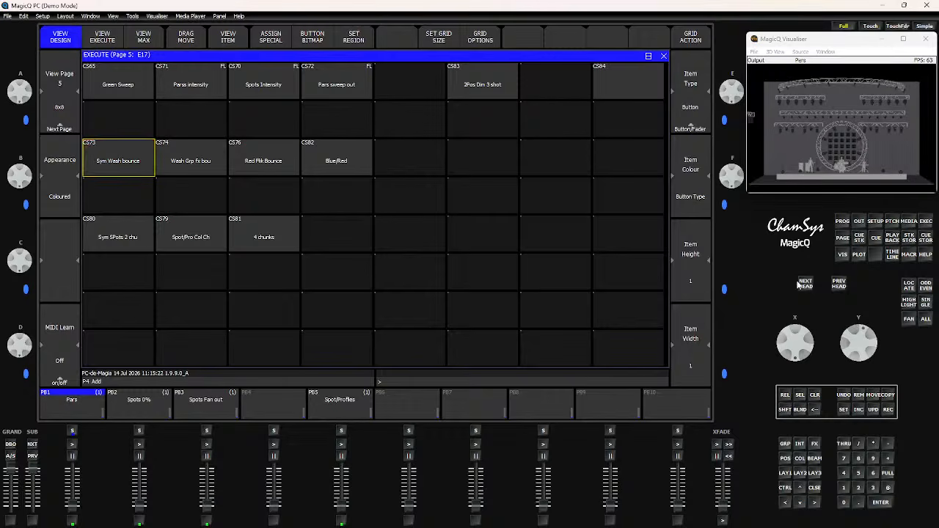
# - Select the Sym Wash group in the group window and return to the execute window
pyautogui.click(784, 443)
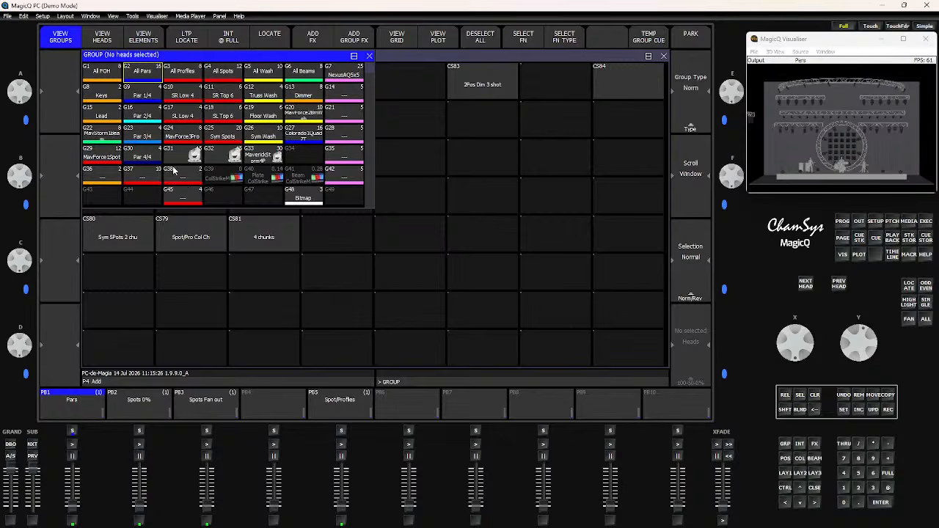
pyautogui.click(261, 137)
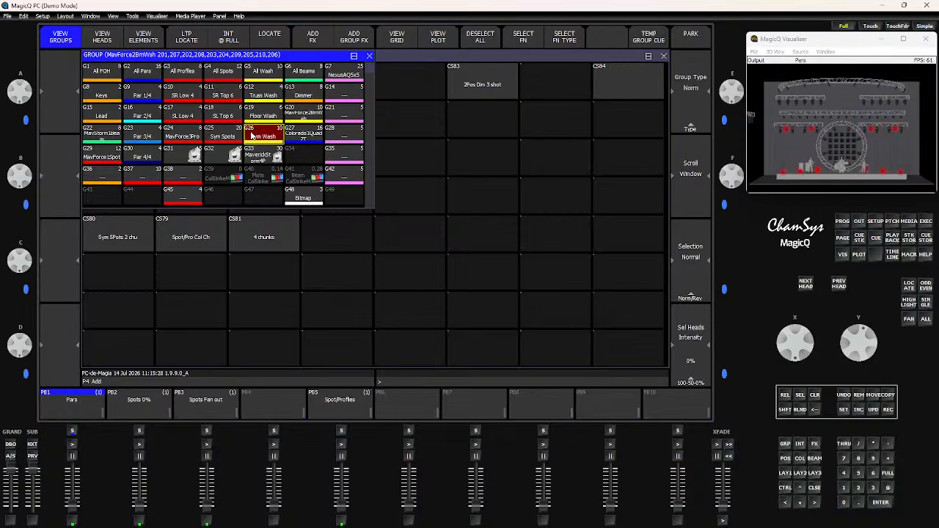
pyautogui.moveTo(801, 150); pyautogui.dragTo(810, 215)
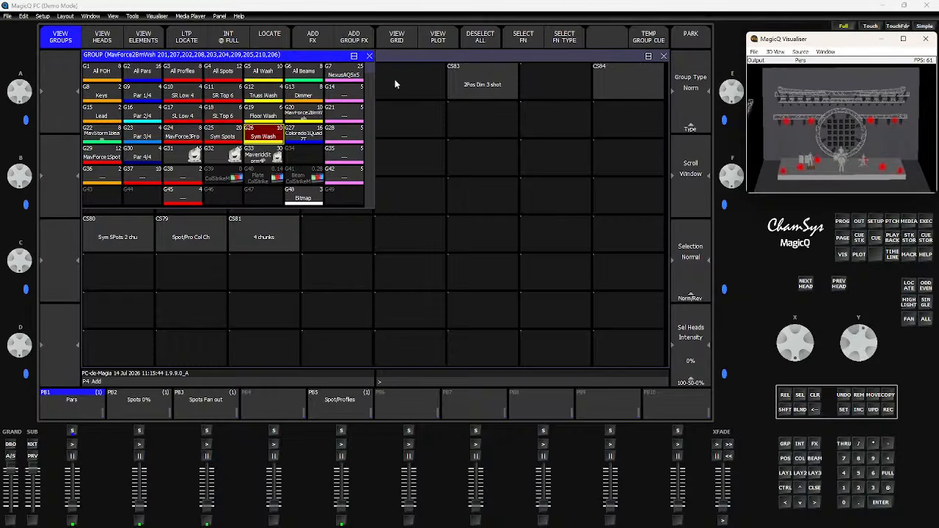
pyautogui.click(368, 57)
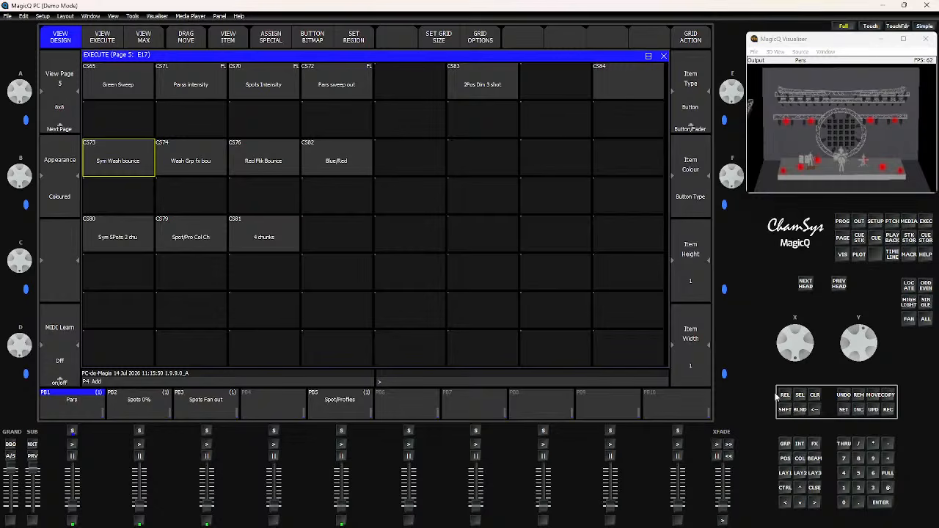
pyautogui.click(788, 443)
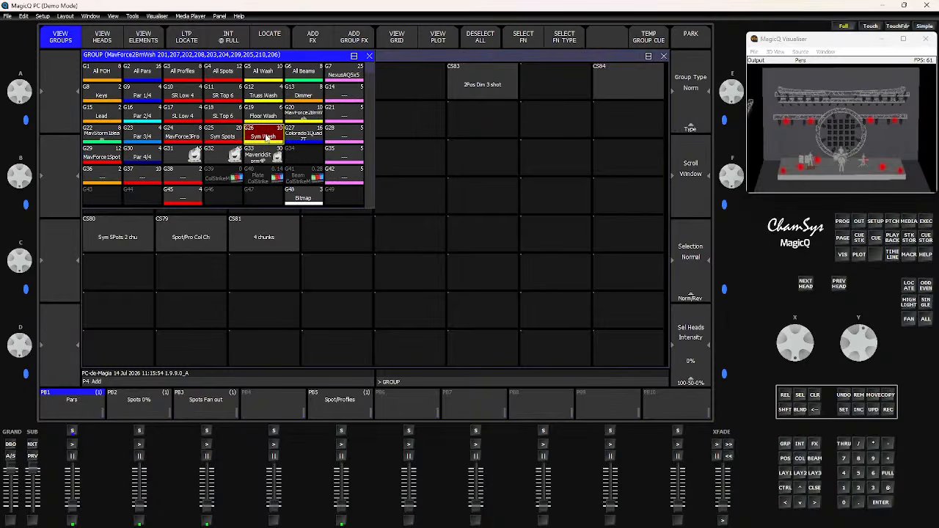
pyautogui.click(664, 57)
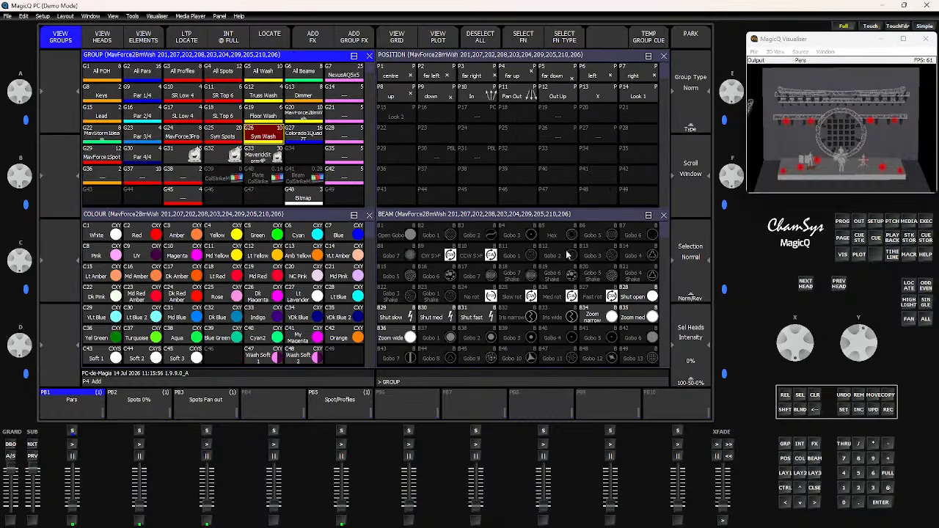
pyautogui.click(925, 223)
# - Fire the Sym Wash bounce and Wash Grp fx bou buttons to test them
pyautogui.click(130, 162)
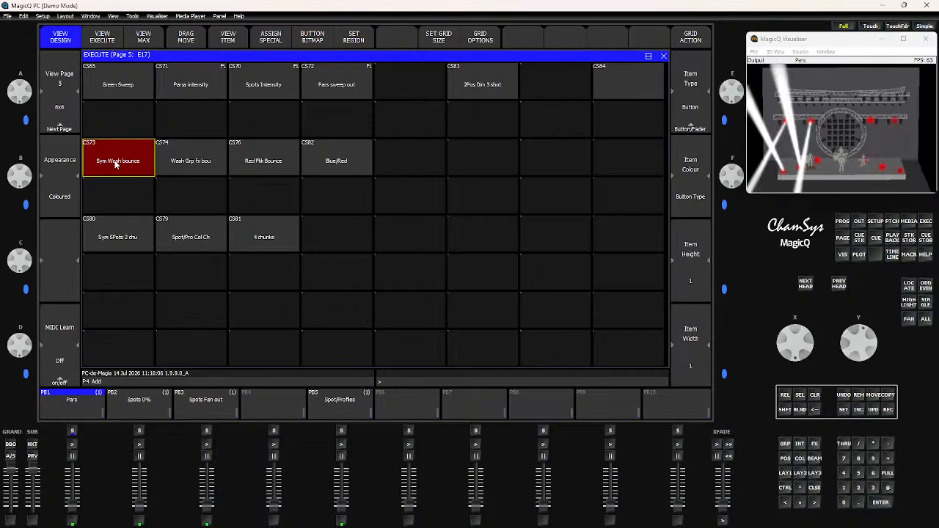
pyautogui.click(115, 161)
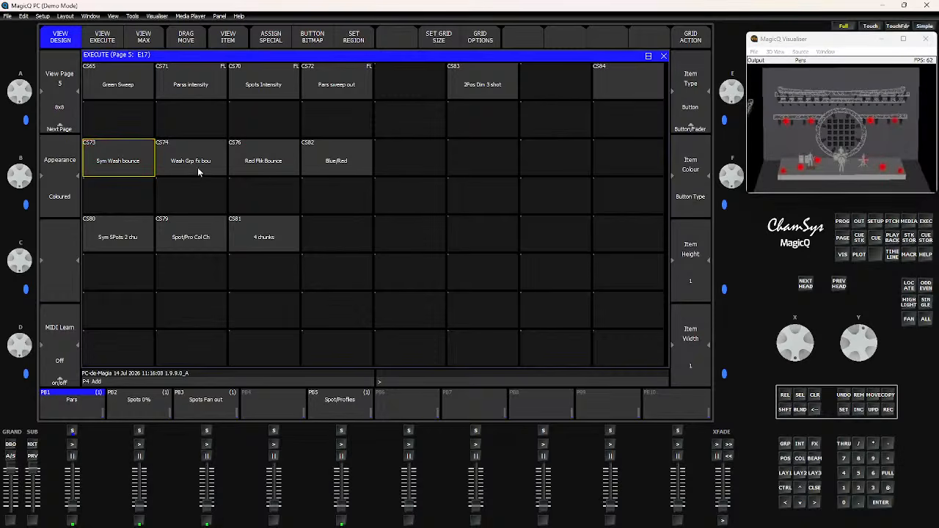
pyautogui.click(195, 162)
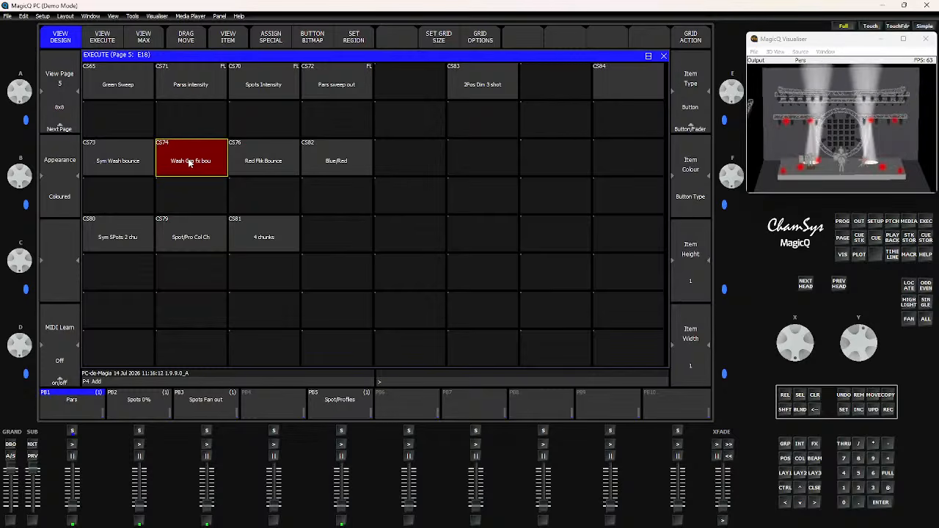
# - Open the Wash Grp fx bou cue's FX view and set its direction to In Bounce
pyautogui.click(227, 38)
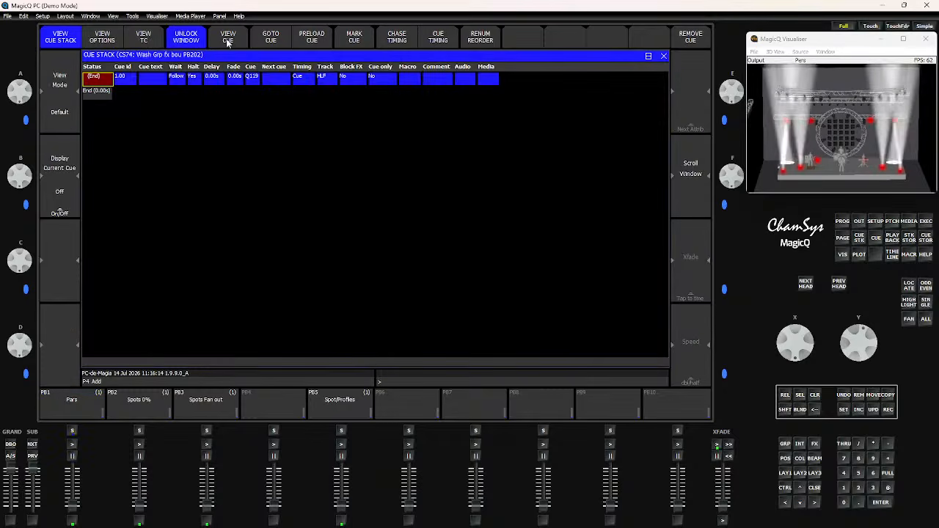
pyautogui.click(228, 38)
pyautogui.click(143, 35)
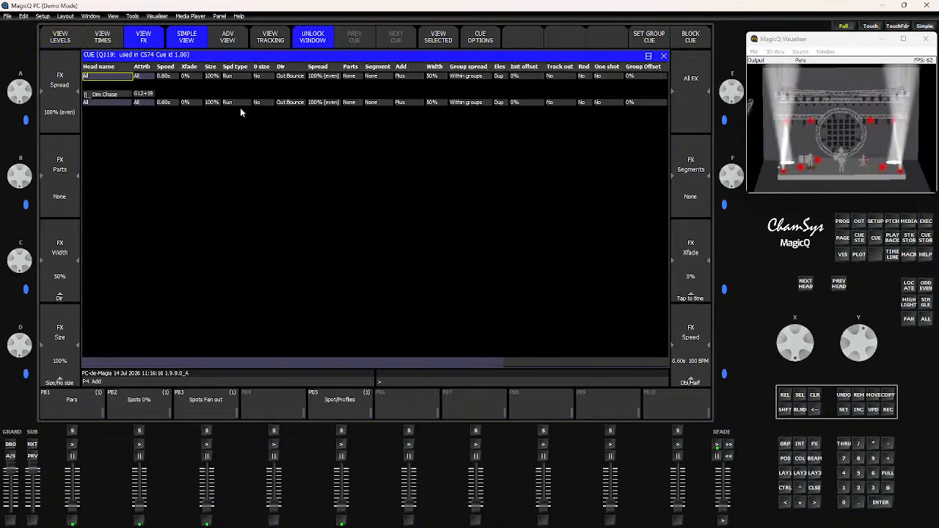
pyautogui.click(292, 105)
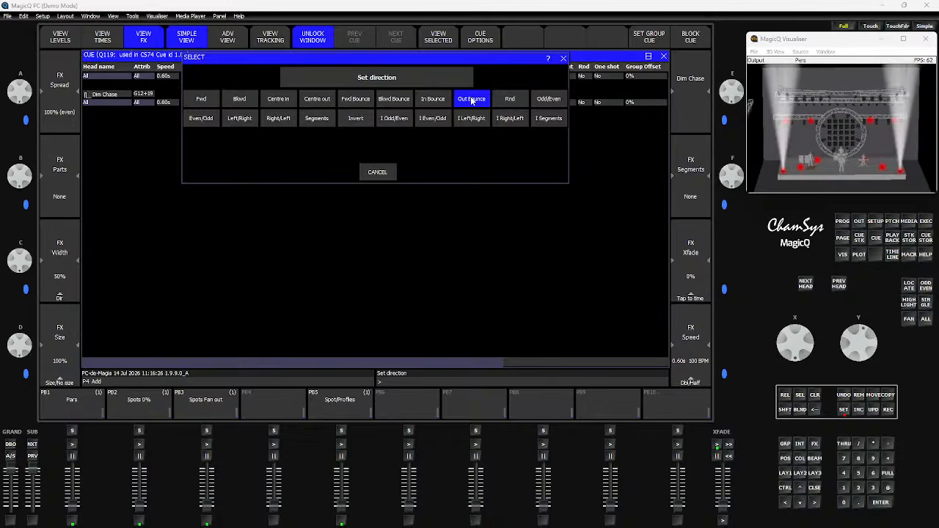
pyautogui.click(422, 100)
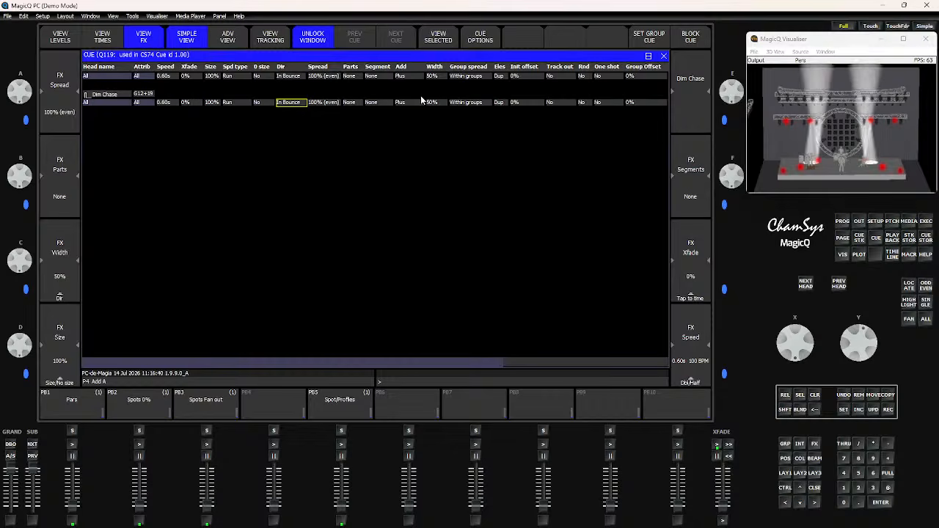
pyautogui.click(663, 56)
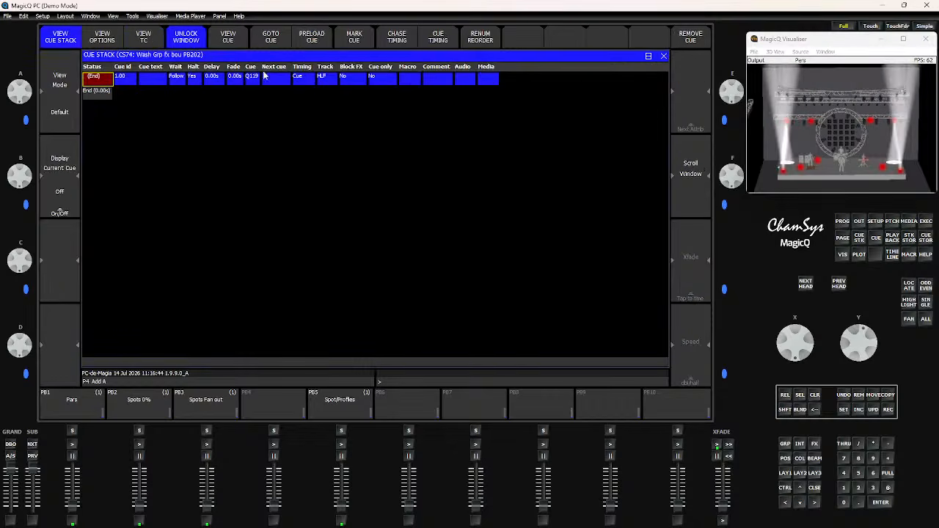
pyautogui.click(663, 55)
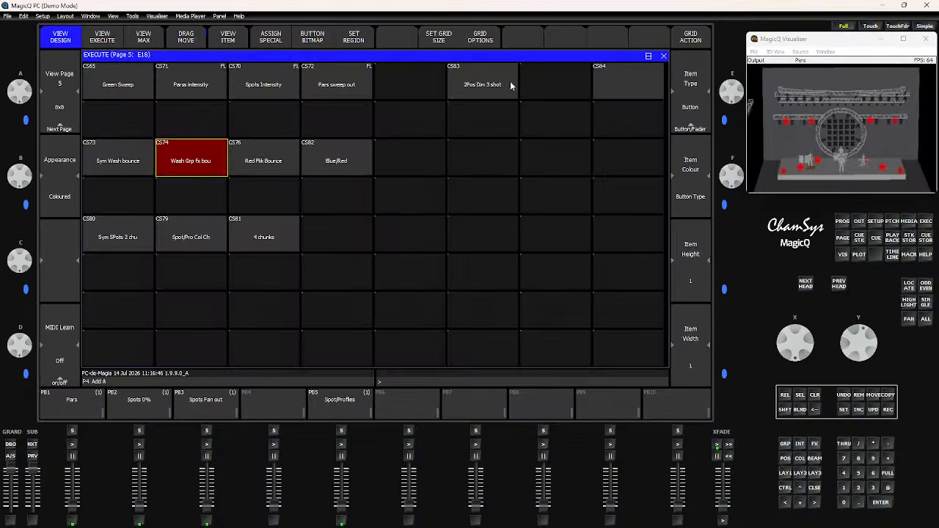
# - Fire the Red Pnk Bounce button with the Spots Fan out playback raised to test it
pyautogui.click(249, 164)
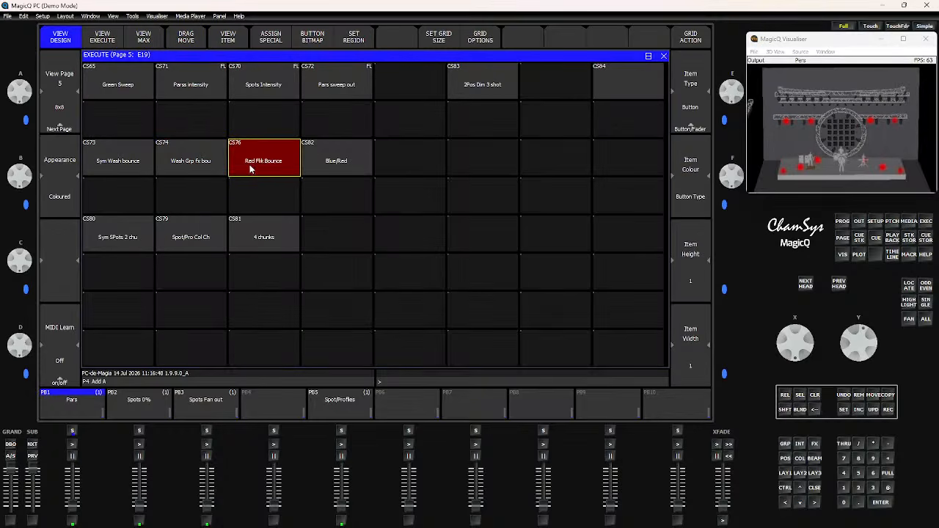
pyautogui.click(204, 513)
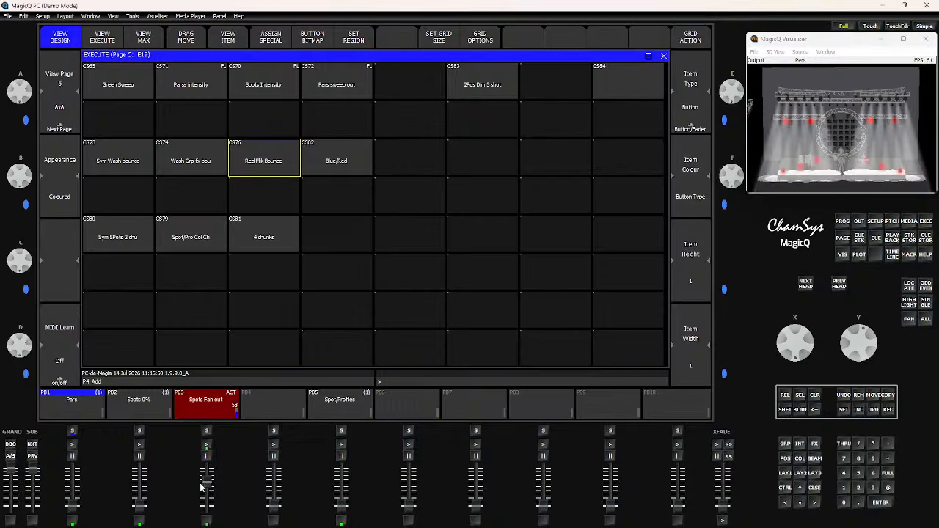
pyautogui.click(254, 157)
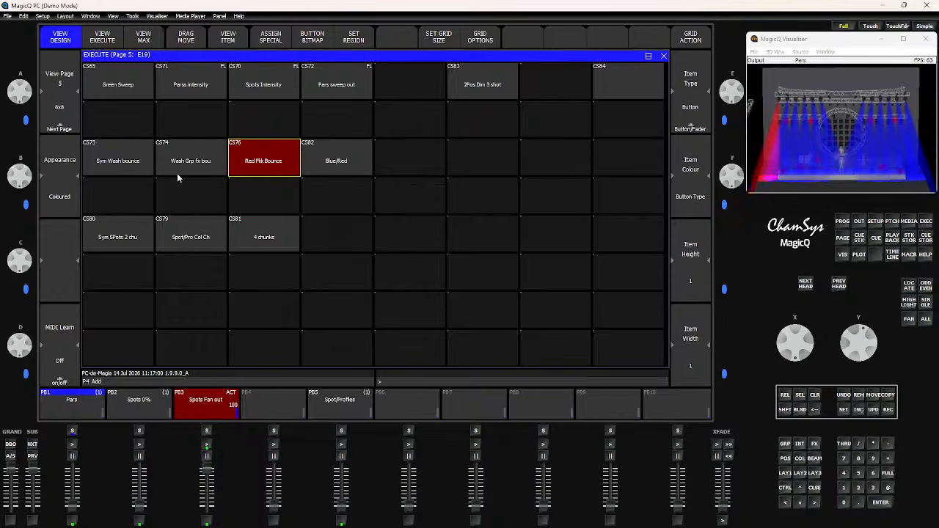
# - Open the Red Pnk Bounce cue's FX view and set its FX Xfade to 34%
pyautogui.click(226, 43)
pyautogui.click(220, 40)
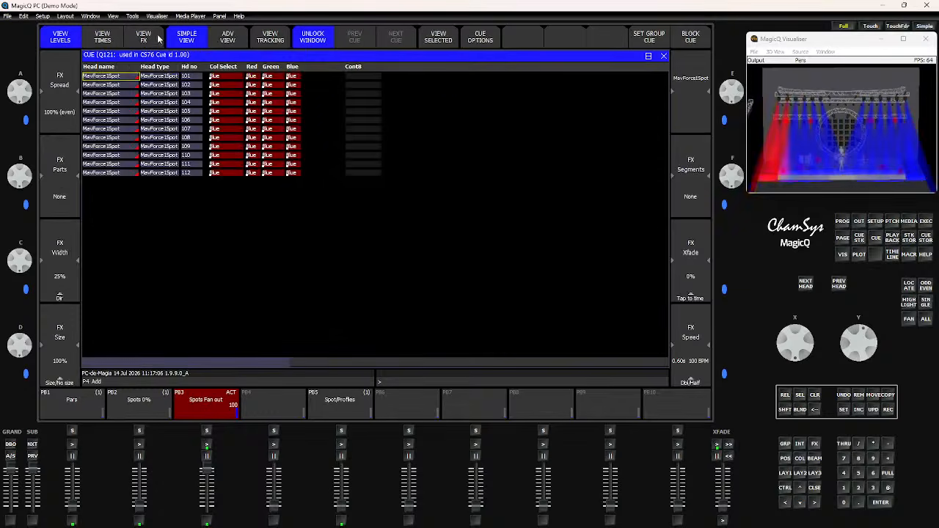
pyautogui.click(145, 38)
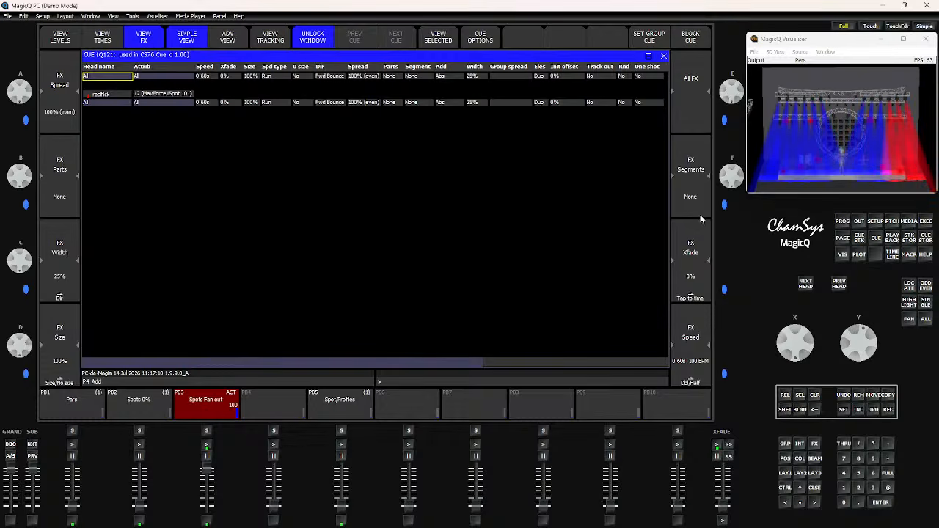
pyautogui.moveTo(876, 341); pyautogui.dragTo(880, 389)
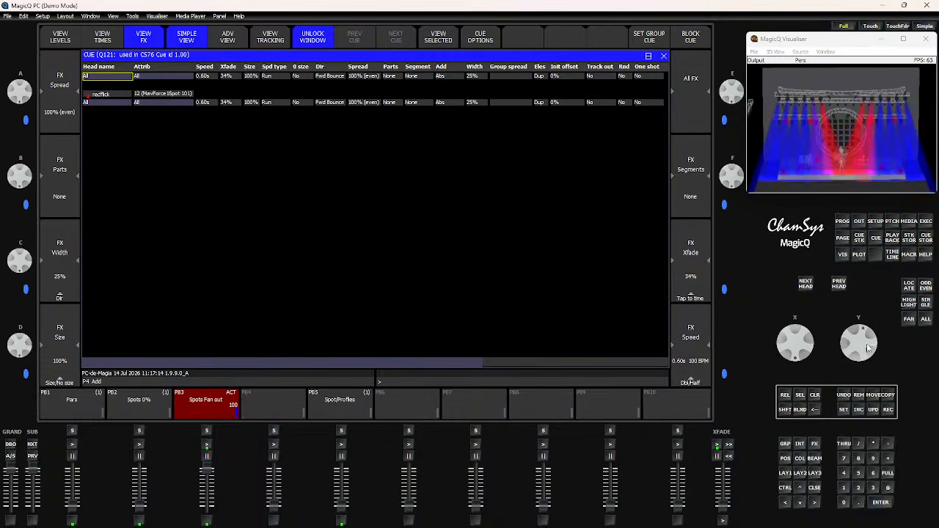
# - Set the Red Pnk Bounce cue's FX Xfade to 0% and its FX width to 12%
pyautogui.moveTo(862, 347); pyautogui.dragTo(848, 290)
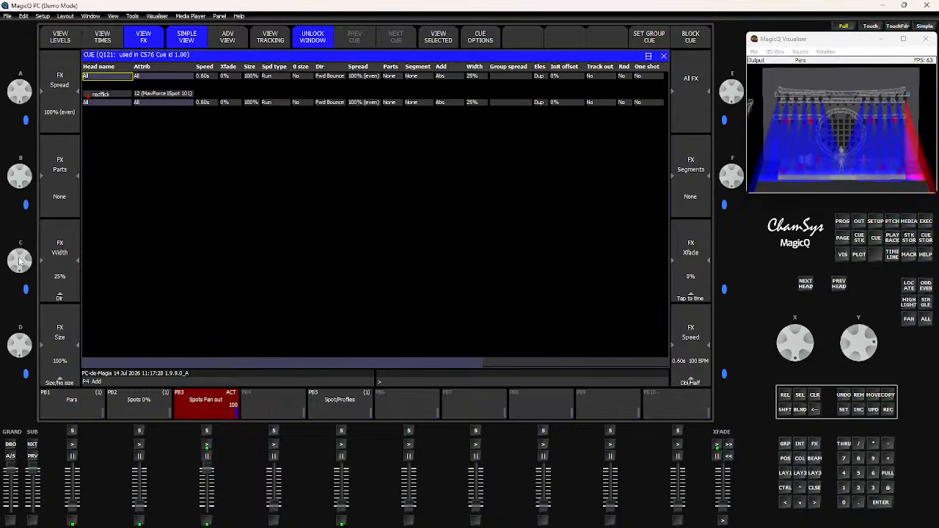
pyautogui.scroll(5, 21, 269)
pyautogui.scroll(11, 19, 290)
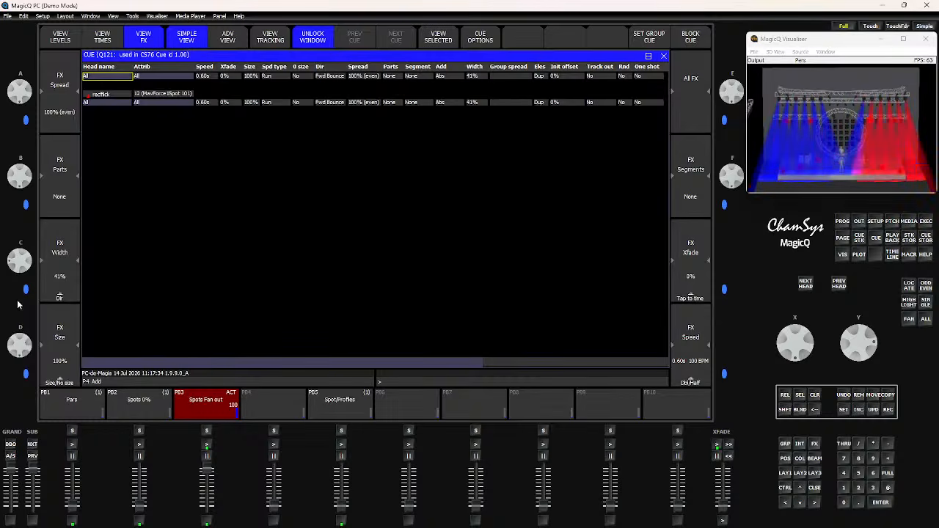
pyautogui.scroll(-20, 22, 258)
pyautogui.scroll(-6, 24, 252)
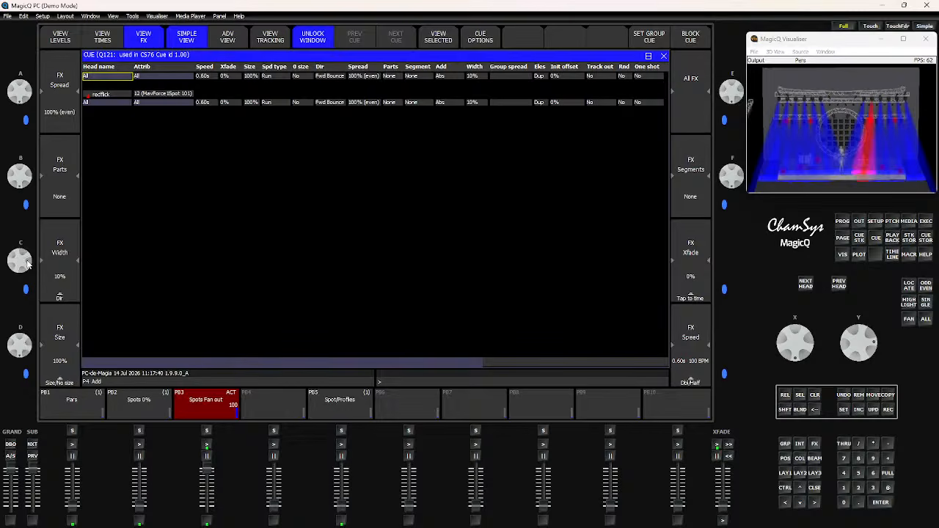
pyautogui.scroll(3, 27, 266)
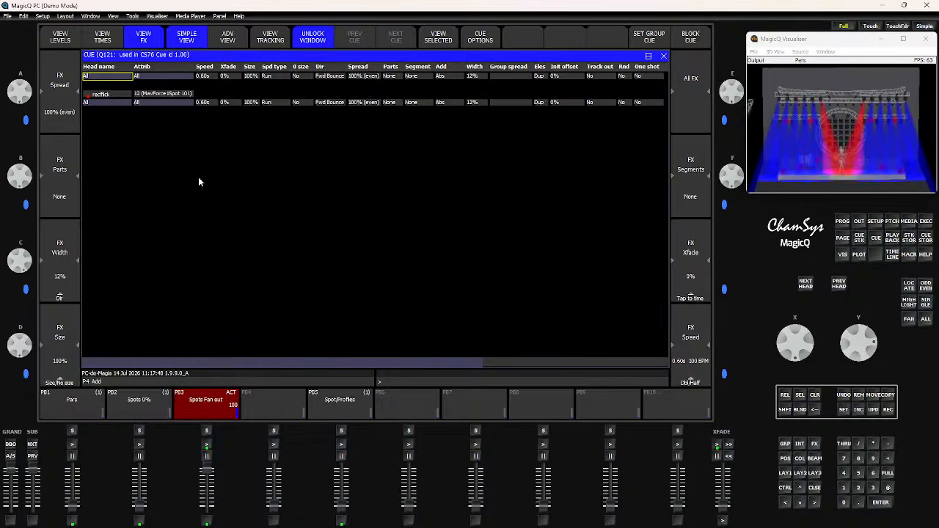
# - Open the cue's direction options, cancel without changing them, and close the FX view
pyautogui.click(334, 107)
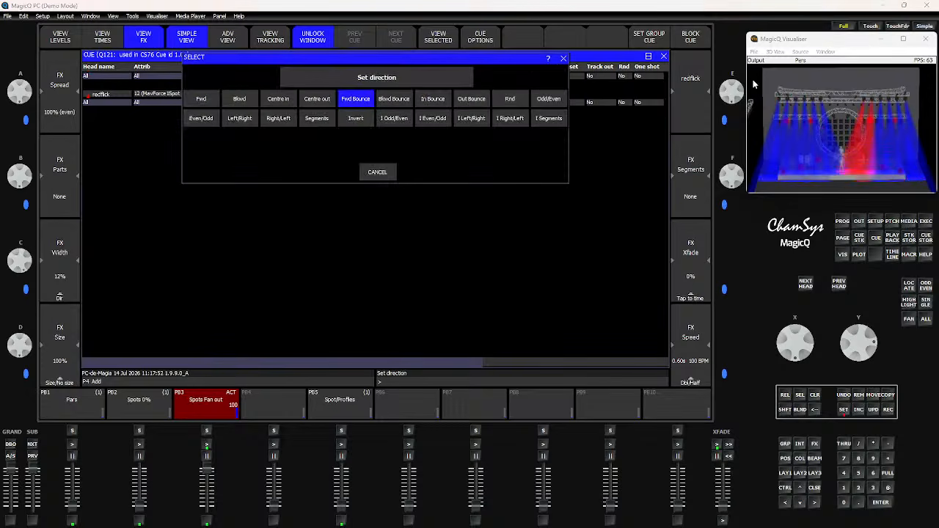
pyautogui.click(563, 58)
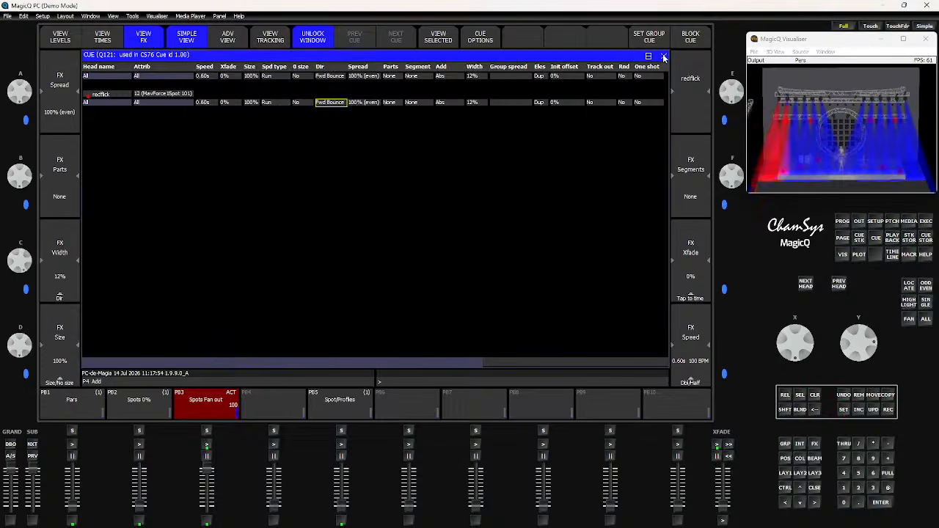
pyautogui.click(663, 57)
pyautogui.click(663, 56)
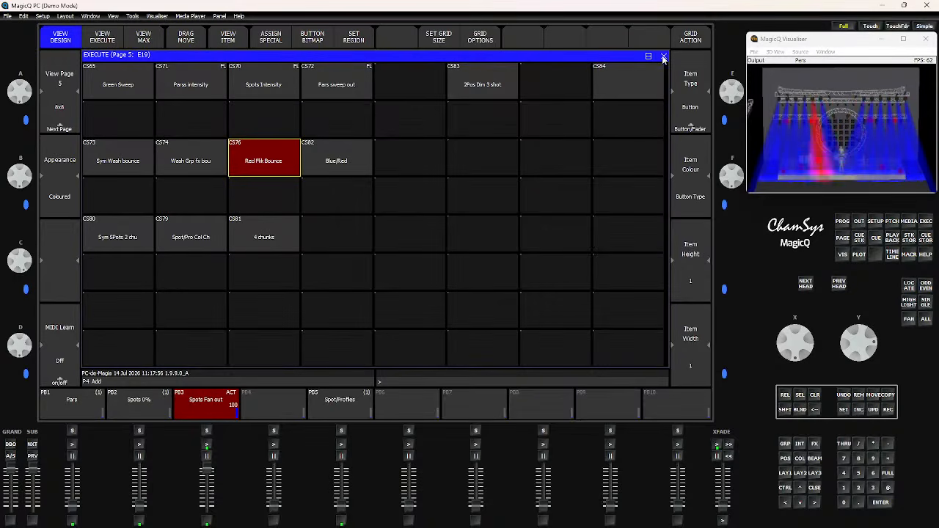
# - Turn off the Red Pnk Bounce button and fire the Blue/Red button to test it
pyautogui.click(262, 160)
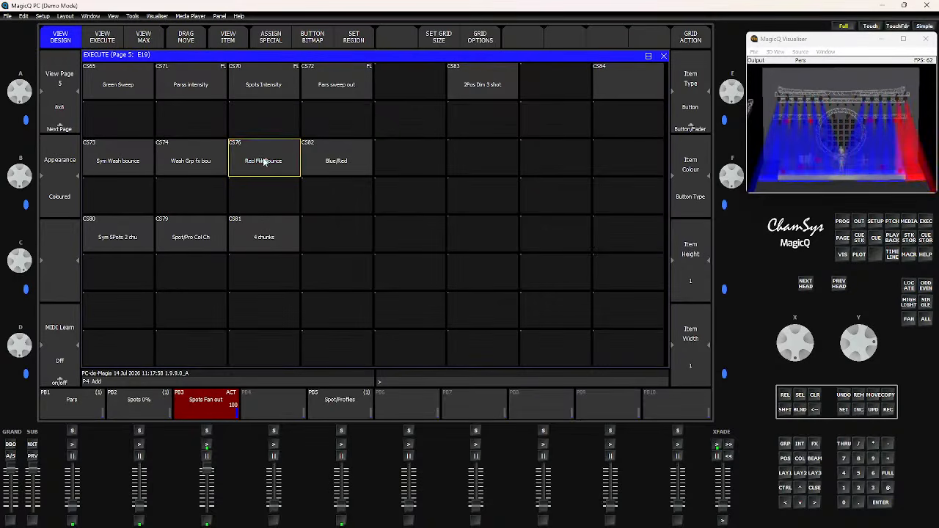
pyautogui.click(110, 165)
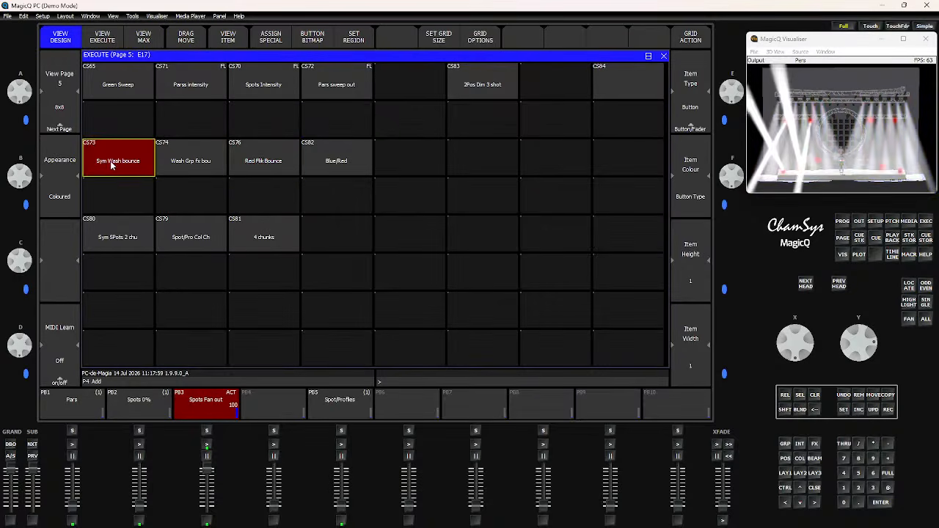
pyautogui.click(339, 163)
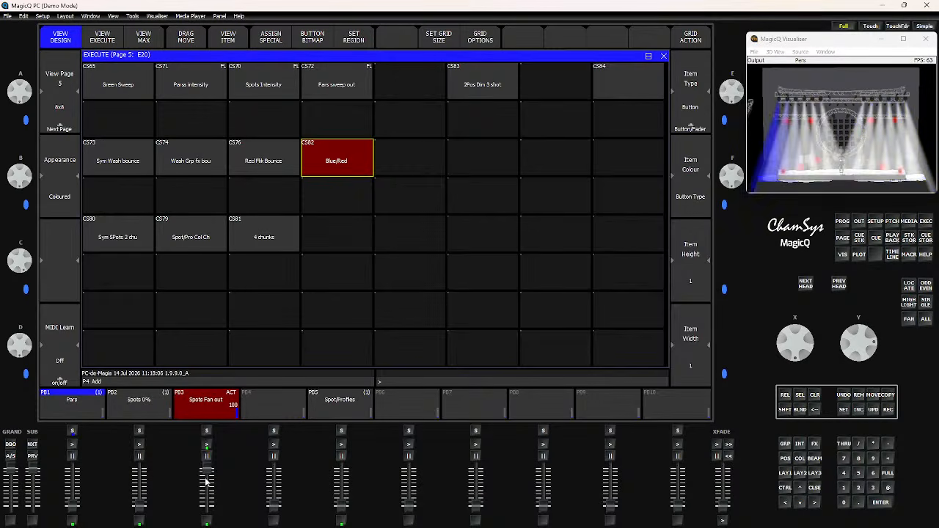
pyautogui.moveTo(206, 475)
pyautogui.mouseDown()
pyautogui.moveTo(207, 508)
pyautogui.moveTo(207, 473)
pyautogui.mouseUp()
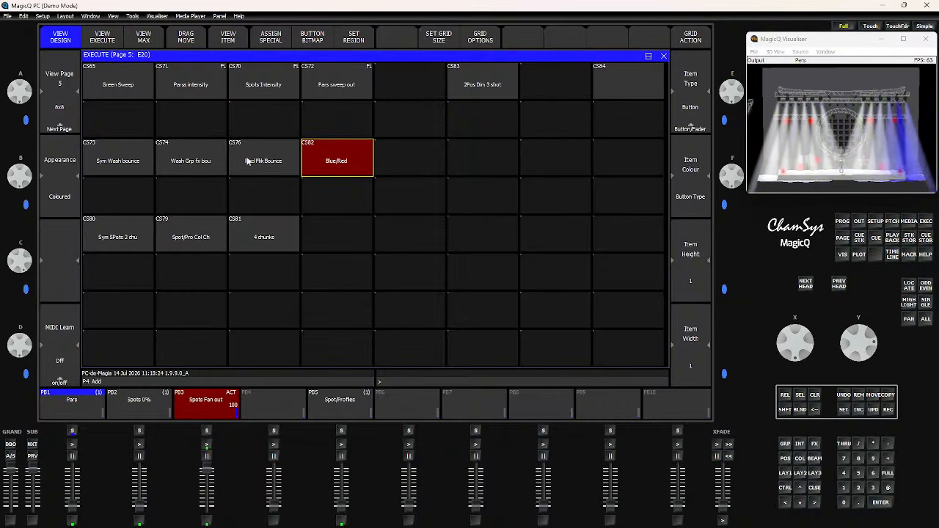
pyautogui.click(350, 163)
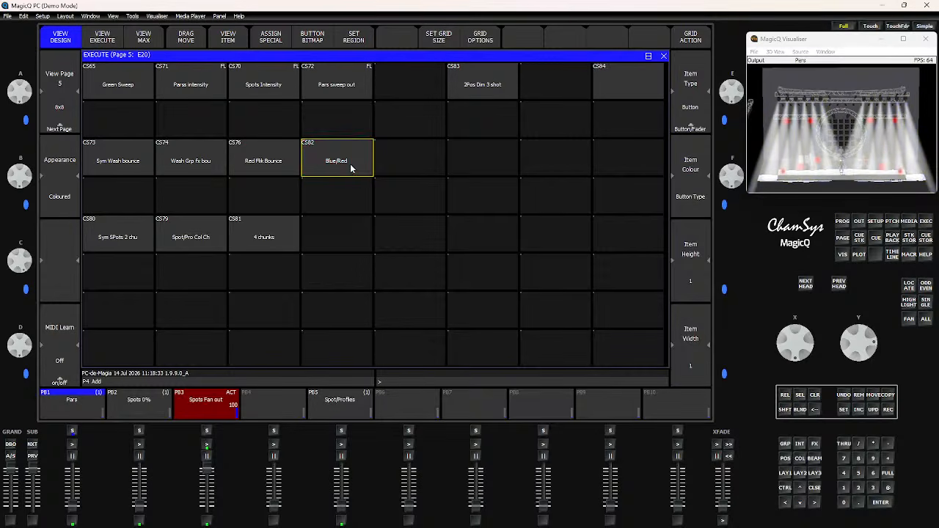
# - Open the Blue/Red button's cue stack and inspect its cue FX settings
pyautogui.click(229, 38)
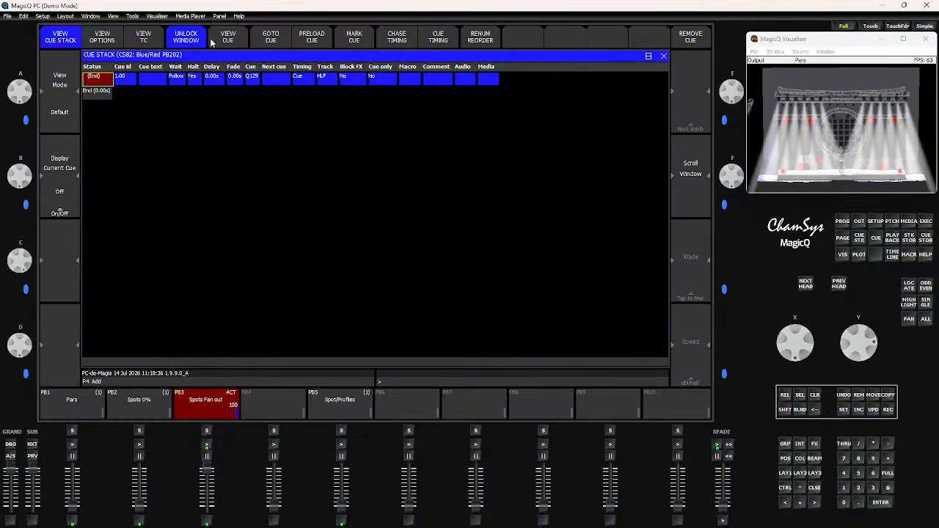
pyautogui.click(221, 42)
pyautogui.click(143, 38)
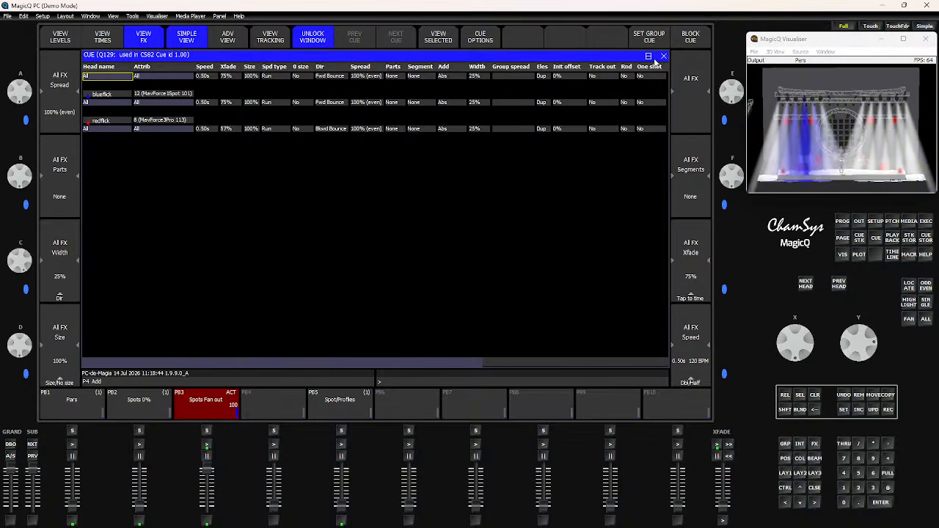
pyautogui.click(665, 57)
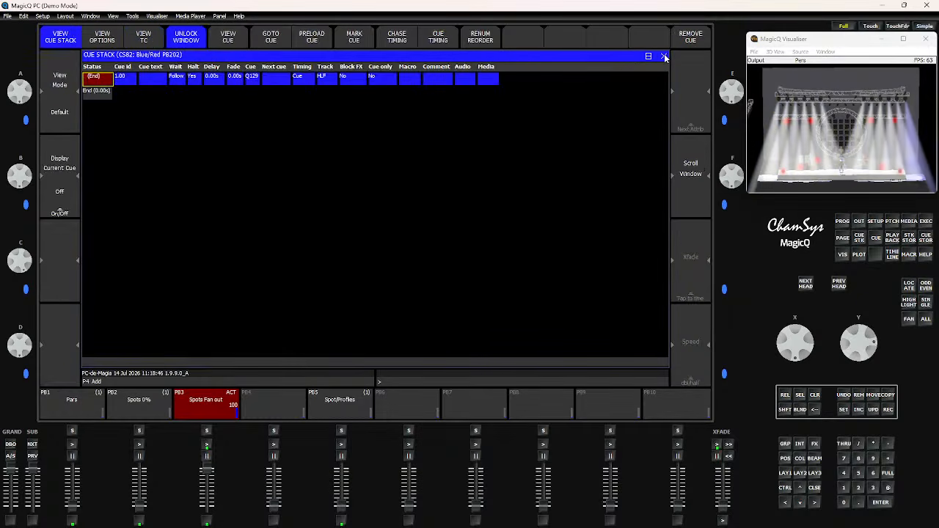
# - Switch the active playbacks to Spot/Profiles only and close the cue stack window
pyautogui.click(140, 445)
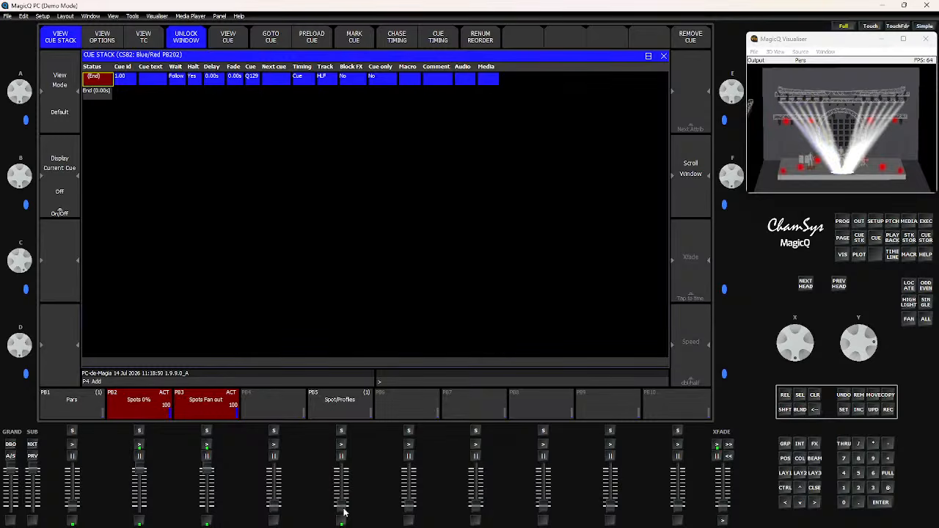
pyautogui.click(341, 446)
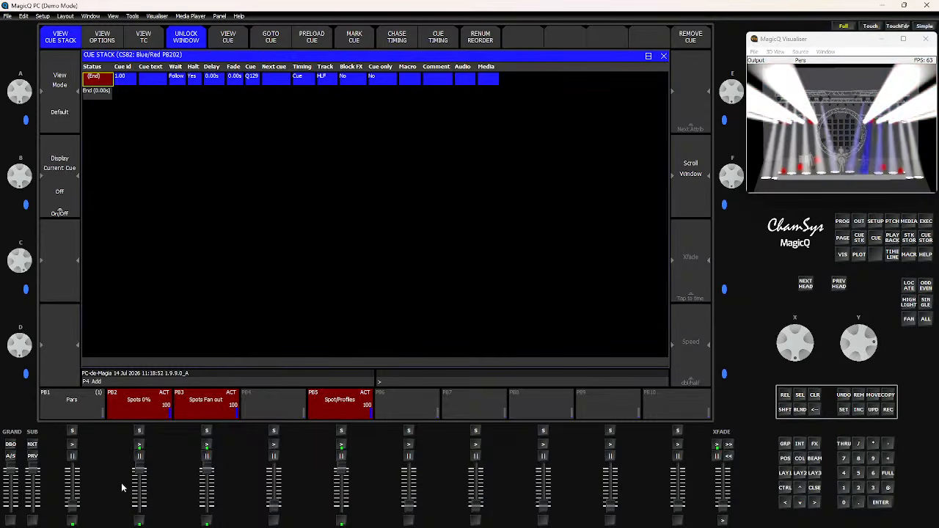
pyautogui.moveTo(138, 470); pyautogui.dragTo(139, 509)
pyautogui.moveTo(206, 470); pyautogui.dragTo(207, 509)
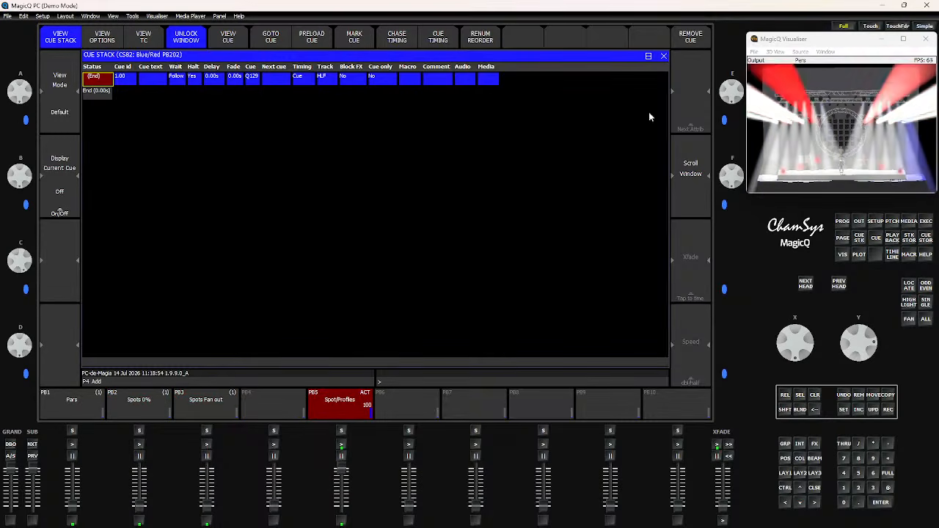
pyautogui.click(664, 57)
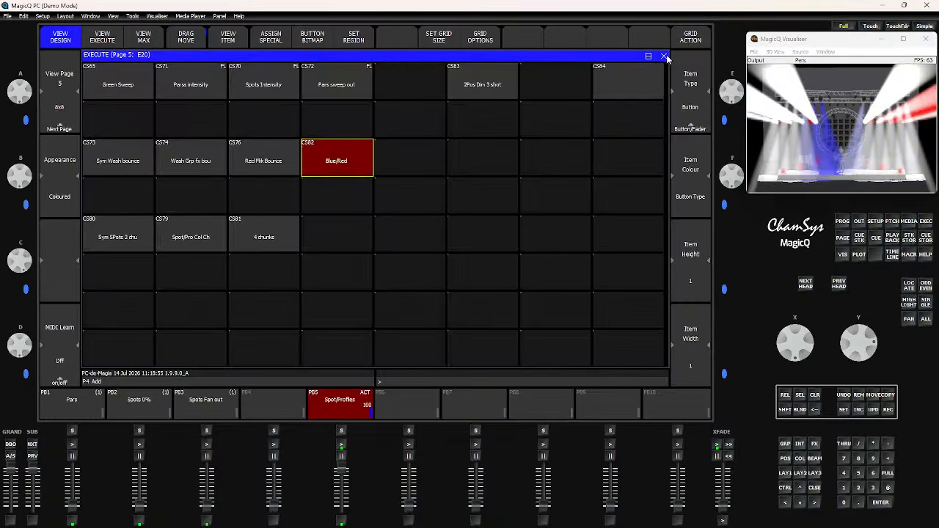
# - Fire the Blue/Red button over the Spot/Profiles playback to test it, then release it
pyautogui.click(356, 166)
pyautogui.click(335, 158)
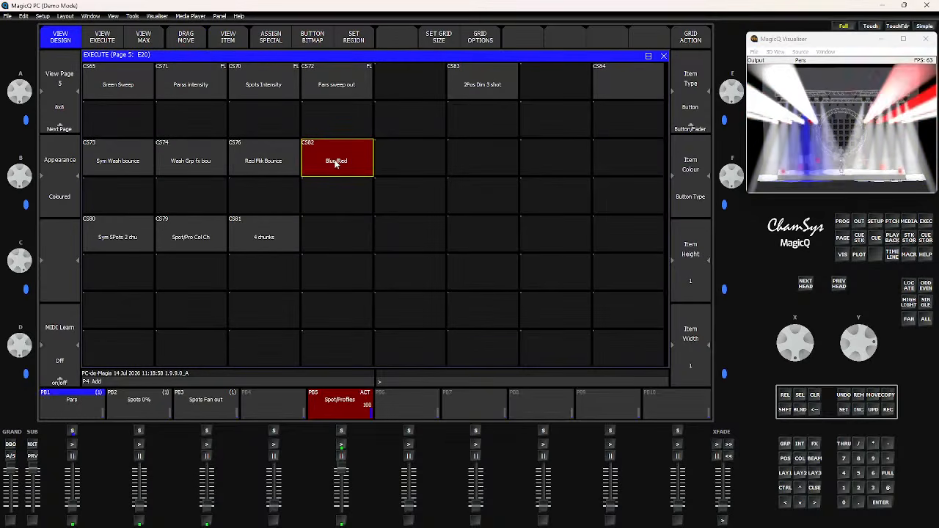
pyautogui.moveTo(852, 138); pyautogui.dragTo(830, 120)
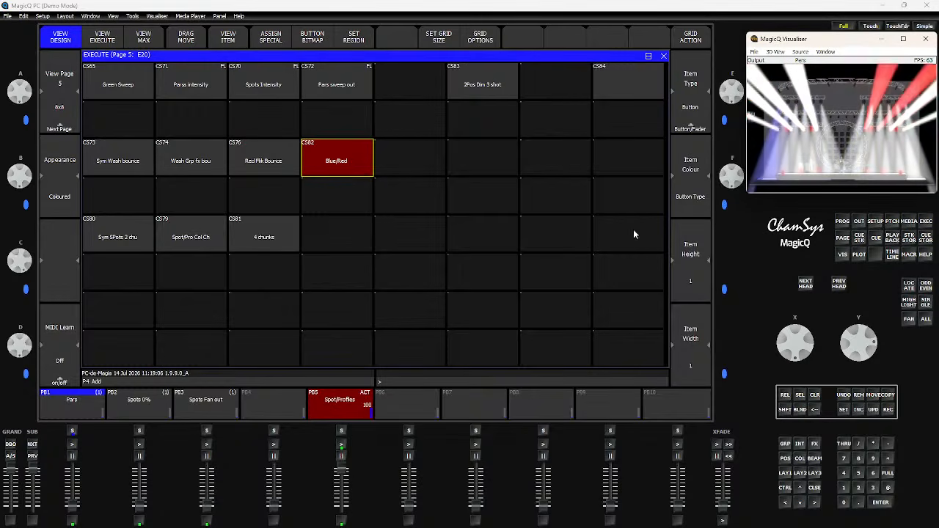
pyautogui.click(335, 163)
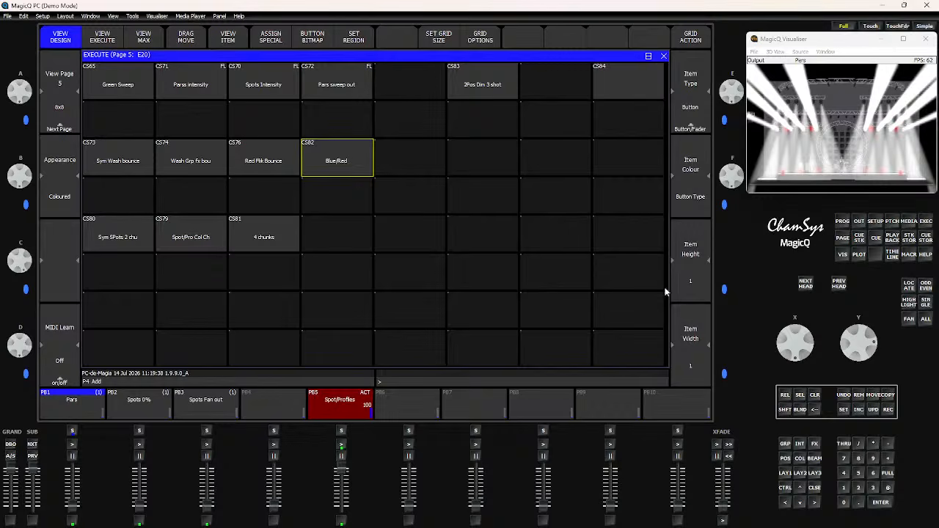
# - Switch back to the Spots Fan out playback alone and return to the execute window
pyautogui.click(784, 473)
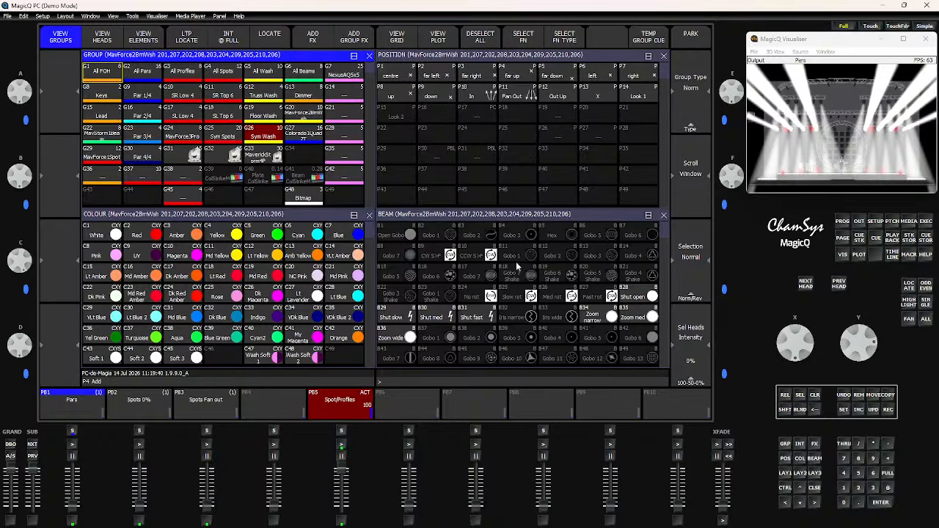
pyautogui.moveTo(343, 478); pyautogui.dragTo(342, 510)
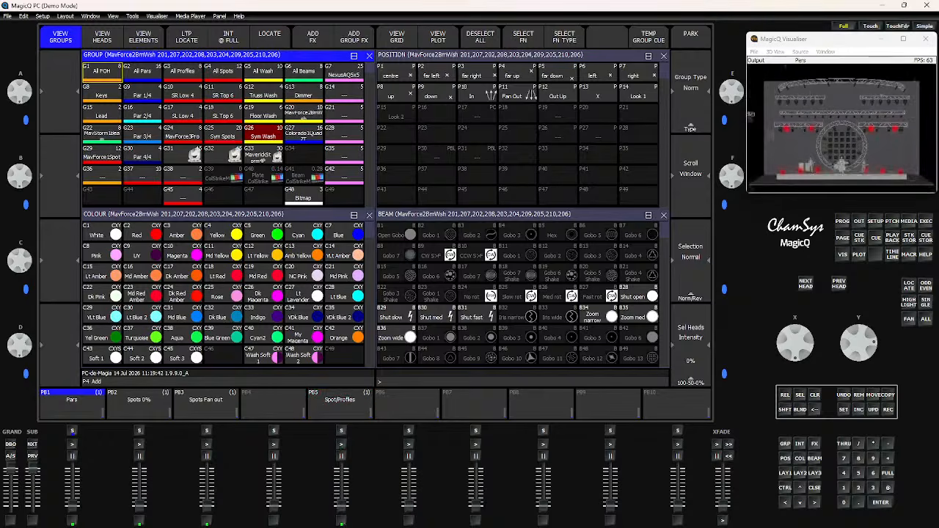
pyautogui.moveTo(138, 506); pyautogui.dragTo(136, 466)
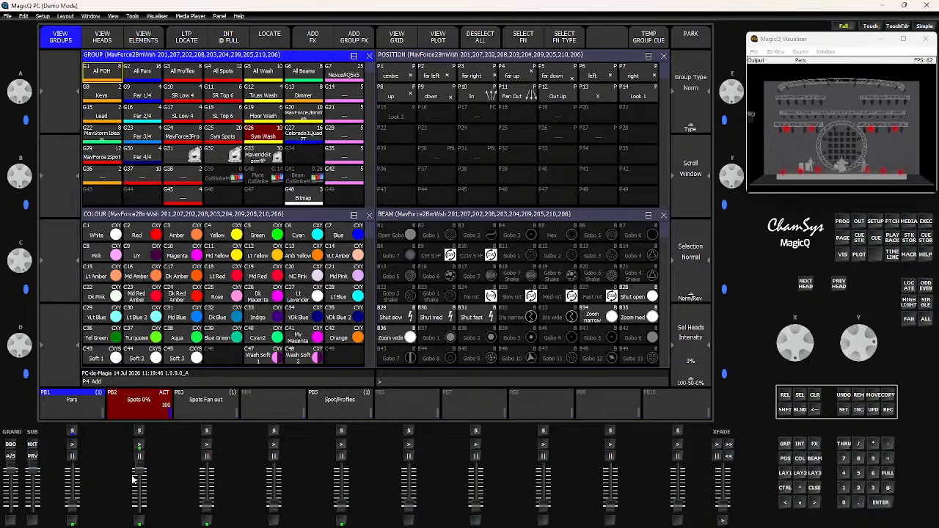
pyautogui.moveTo(136, 476); pyautogui.dragTo(139, 510)
pyautogui.moveTo(212, 510); pyautogui.dragTo(213, 467)
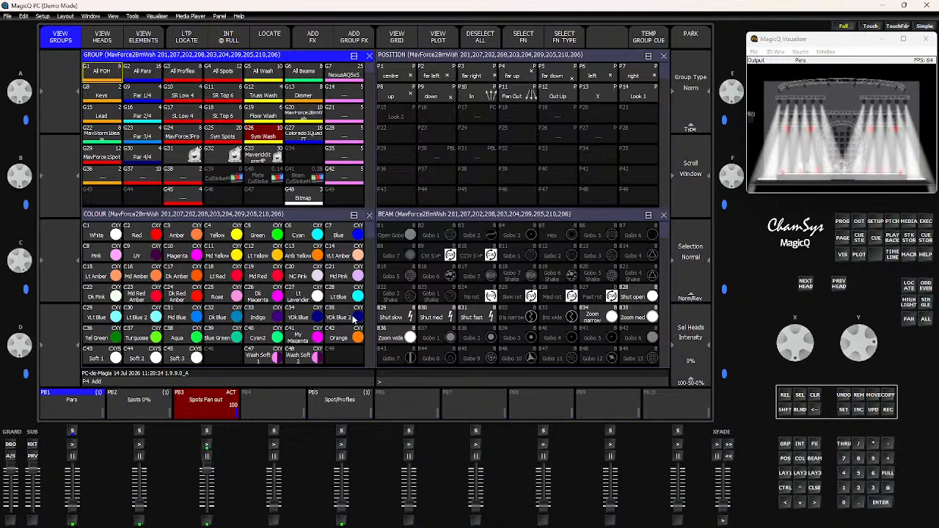
pyautogui.click(925, 223)
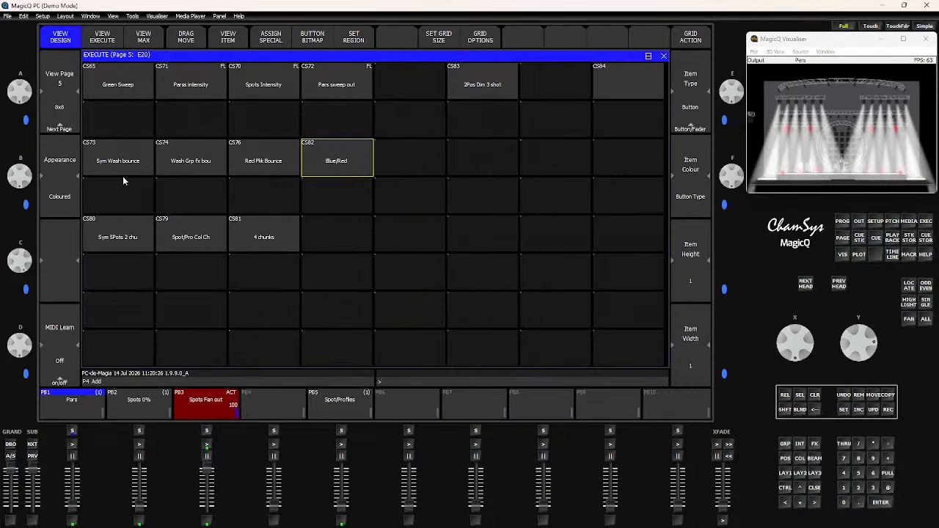
# - Fire the Sym SPots 2 chu button, clear the programmer, and release the button
pyautogui.click(125, 238)
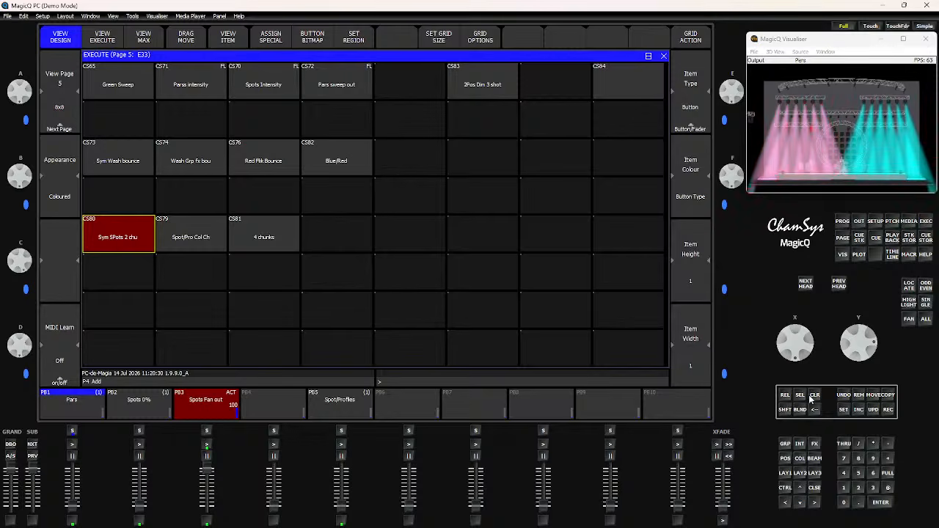
pyautogui.click(812, 398)
pyautogui.moveTo(823, 132); pyautogui.dragTo(827, 107)
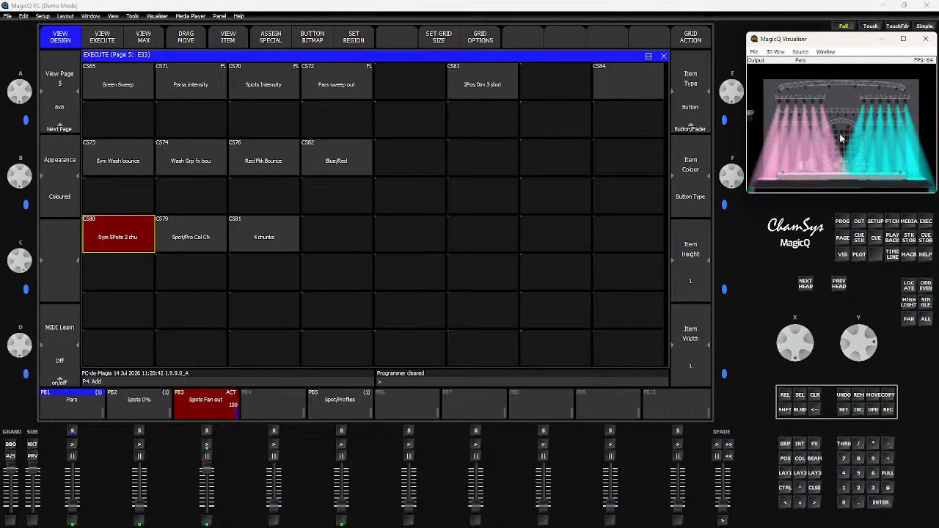
pyautogui.click(116, 245)
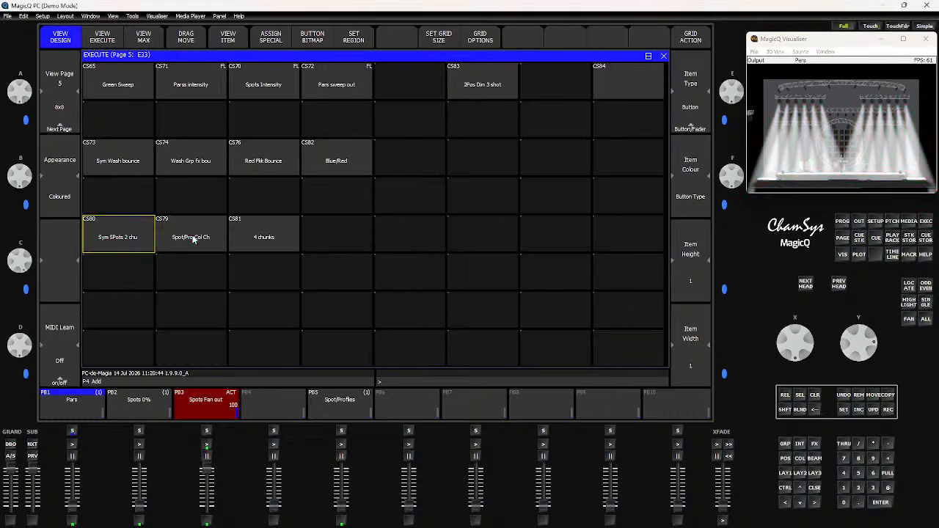
# - Test the Spot/Pro Col Ch button, then swap to the Spot/Profiles playback and fire it again
pyautogui.click(190, 237)
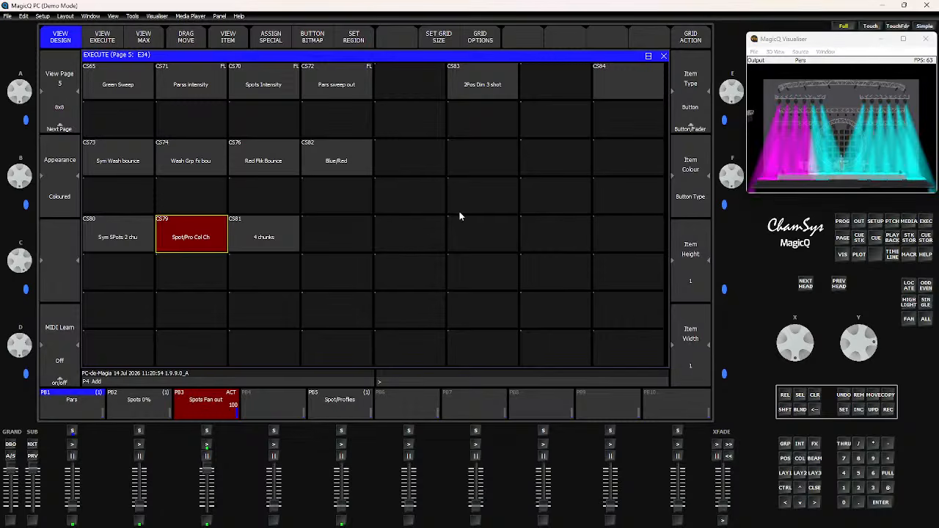
pyautogui.click(190, 241)
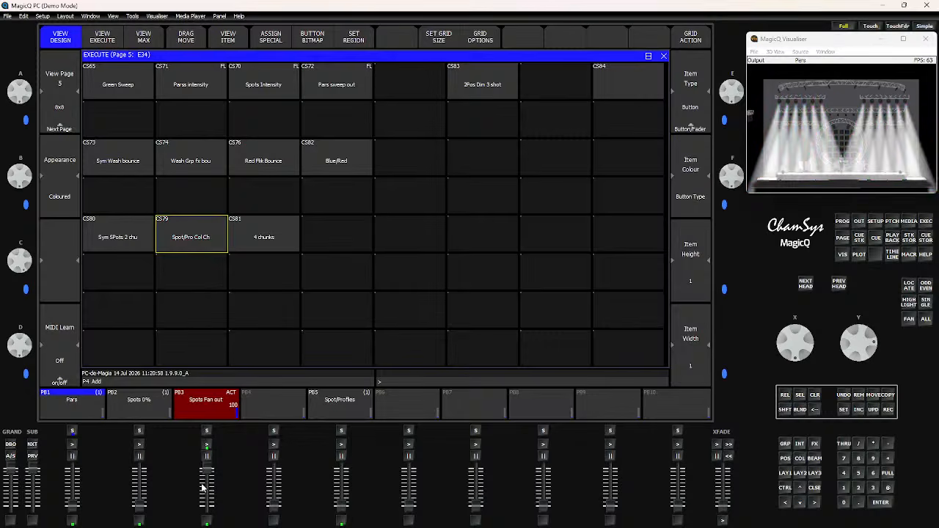
pyautogui.moveTo(211, 473); pyautogui.dragTo(211, 508)
pyautogui.moveTo(341, 507); pyautogui.dragTo(341, 469)
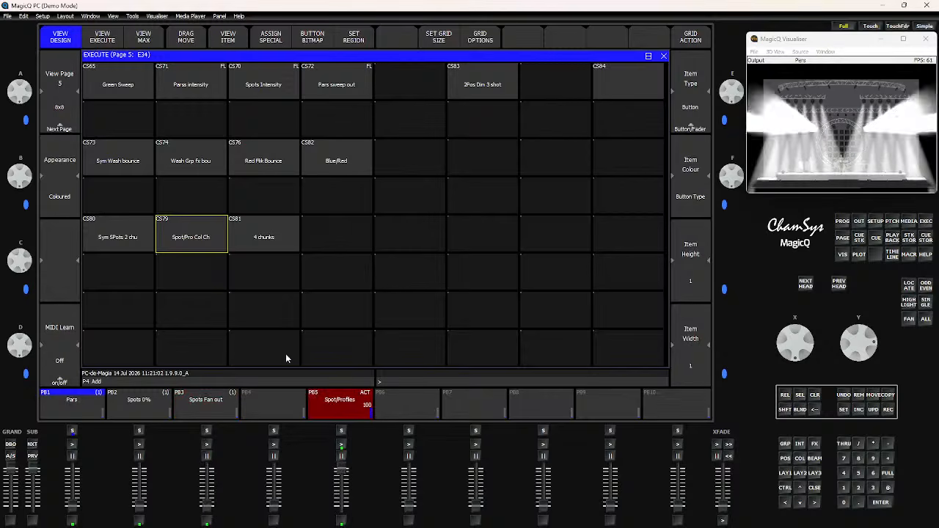
pyautogui.click(192, 246)
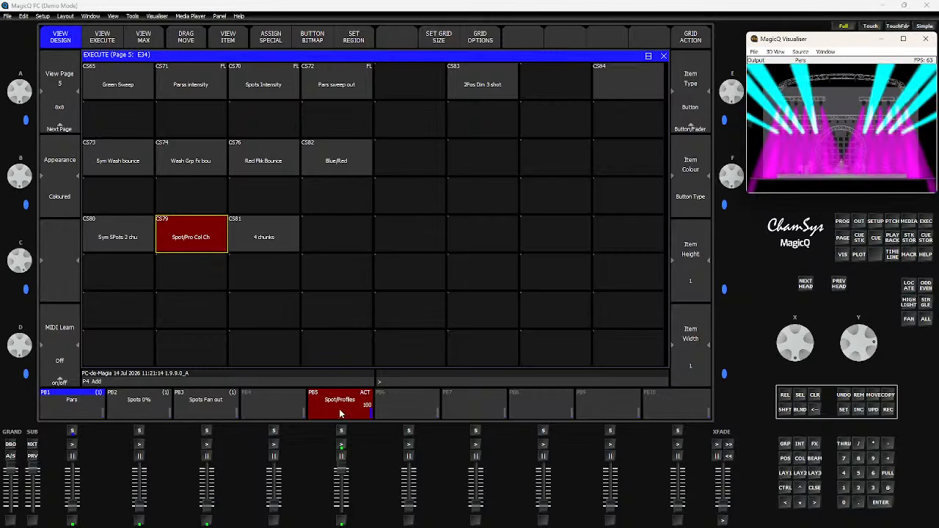
pyautogui.moveTo(342, 469)
pyautogui.mouseDown()
pyautogui.moveTo(341, 517)
pyautogui.moveTo(342, 465)
pyautogui.mouseUp()
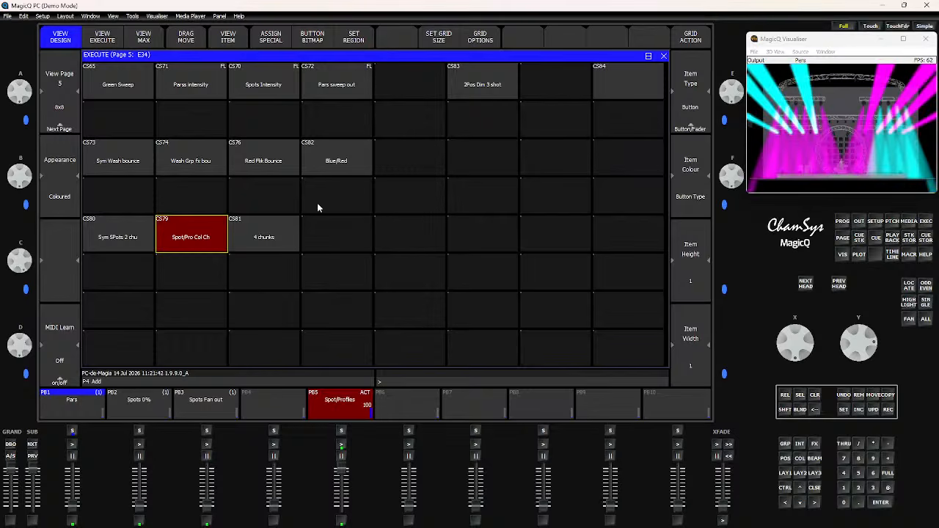
# - Release the Spot/Pro Col Ch button and select the All Spots group
pyautogui.click(190, 242)
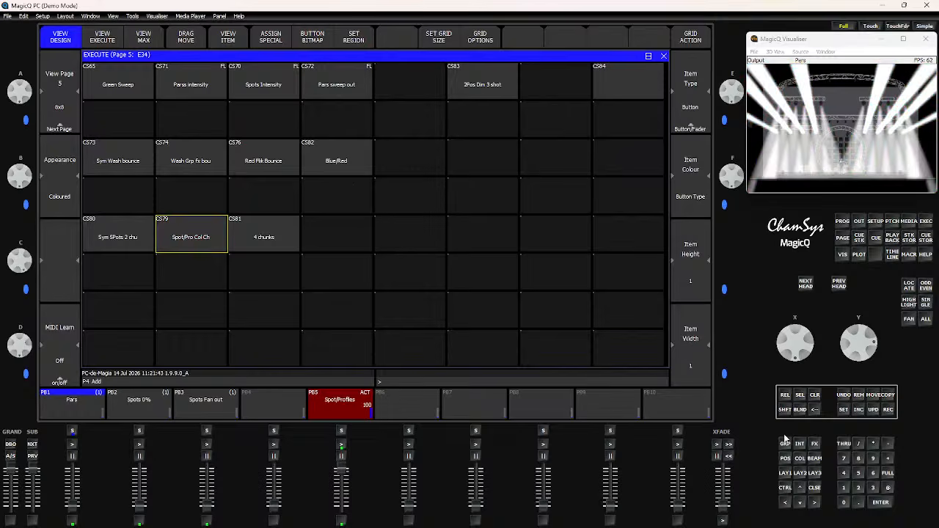
pyautogui.click(787, 474)
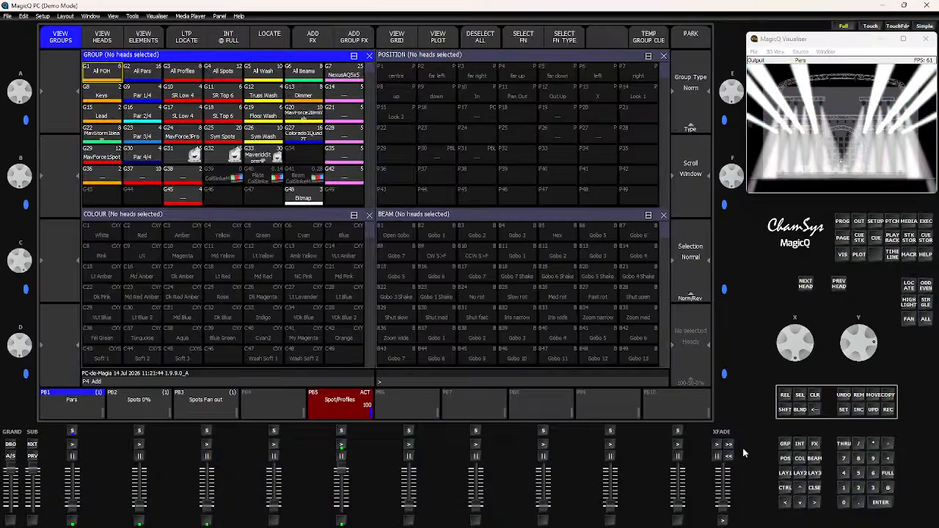
pyautogui.click(223, 71)
# - Fade out the Spot/Profiles playback and bring up the Spots Fan out playback
pyautogui.moveTo(346, 471); pyautogui.dragTo(346, 521)
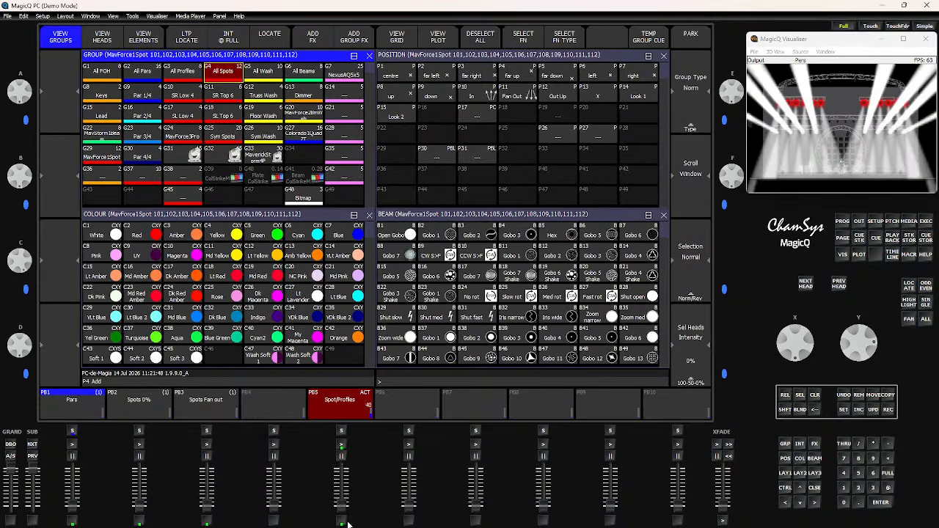
pyautogui.moveTo(207, 505); pyautogui.dragTo(200, 464)
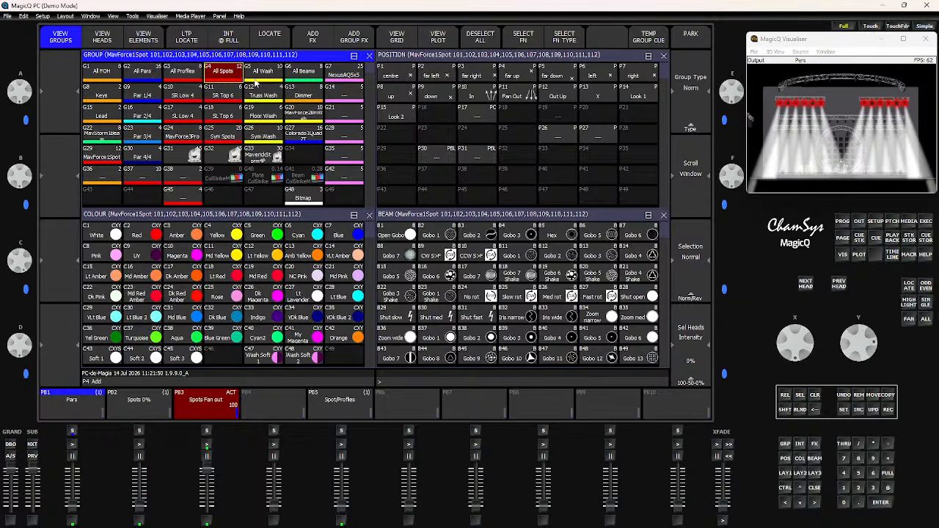
# - Add a 2col FX to the spots using the C7 Blue and C5 Green palettes, with crossfade at 0%
pyautogui.click(318, 39)
pyautogui.click(231, 88)
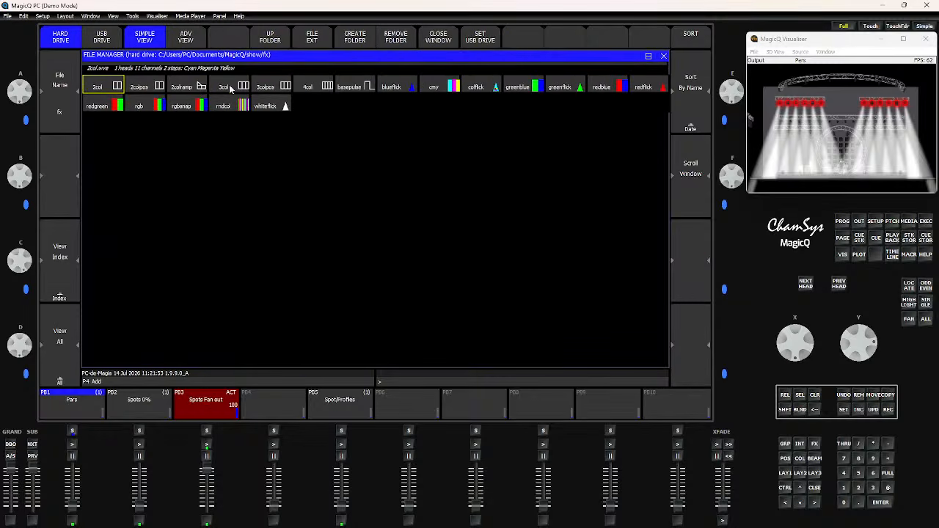
pyautogui.click(94, 88)
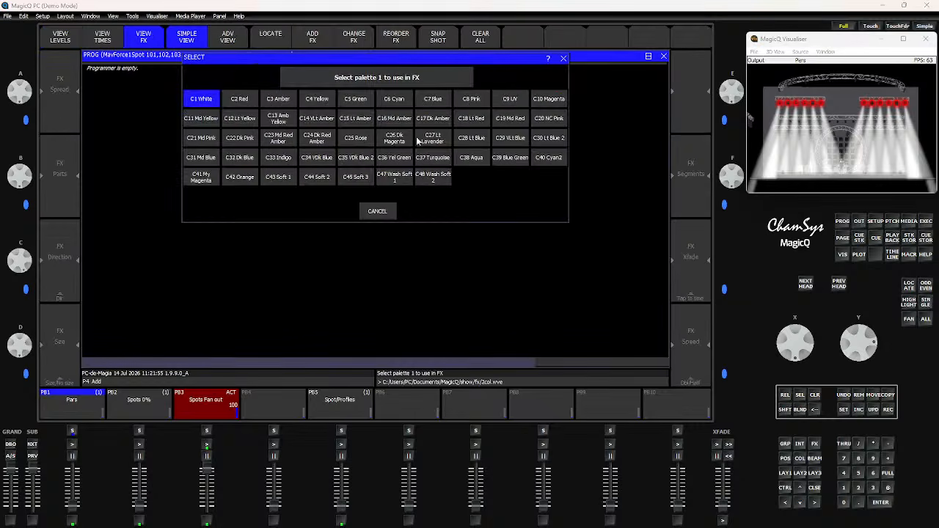
pyautogui.click(438, 100)
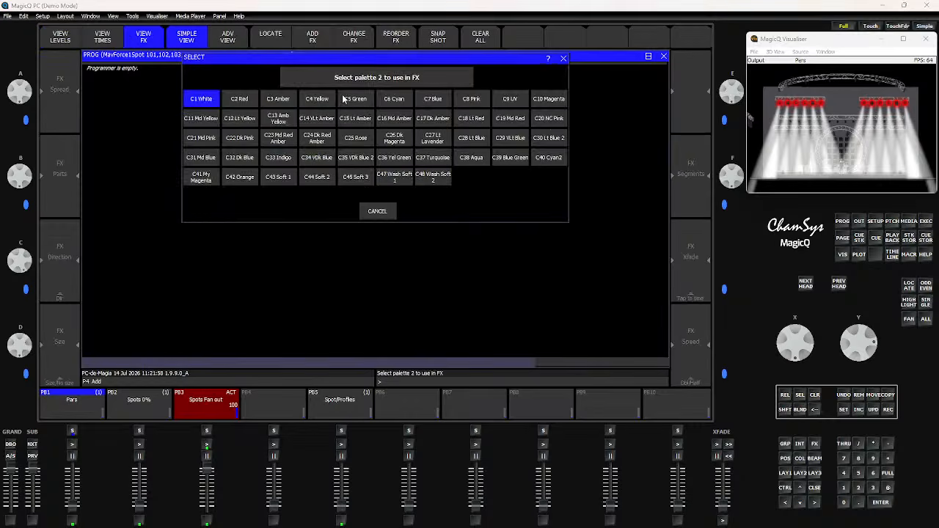
pyautogui.click(352, 98)
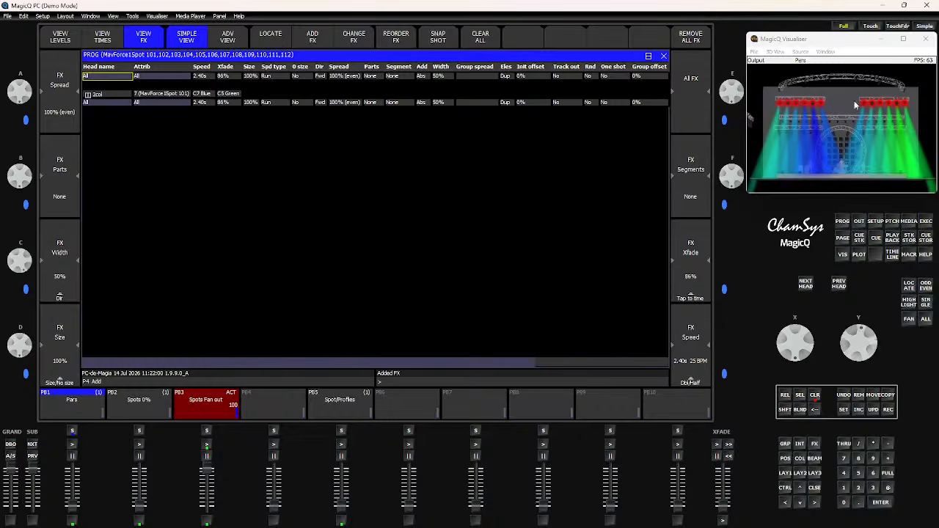
pyautogui.moveTo(854, 101); pyautogui.dragTo(869, 366)
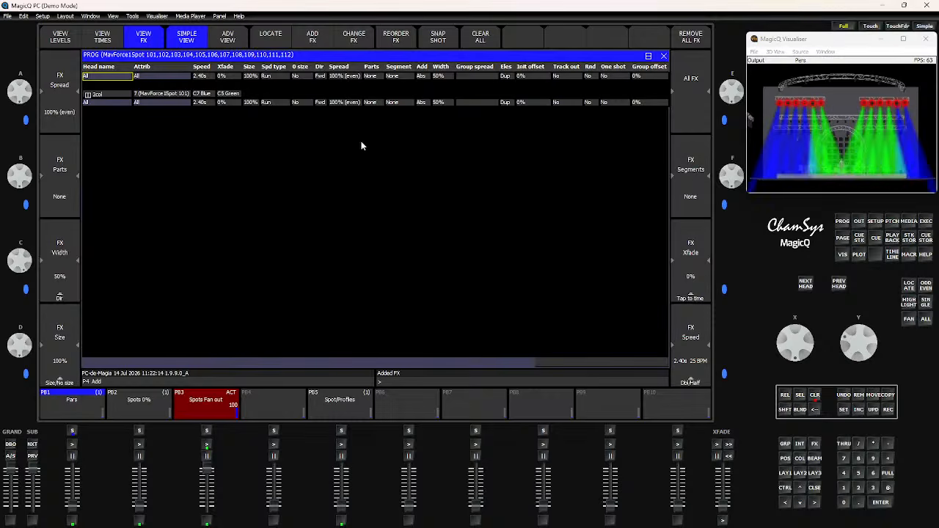
# - Try adjusting the Parts value for all FX with the encoder
pyautogui.click(371, 68)
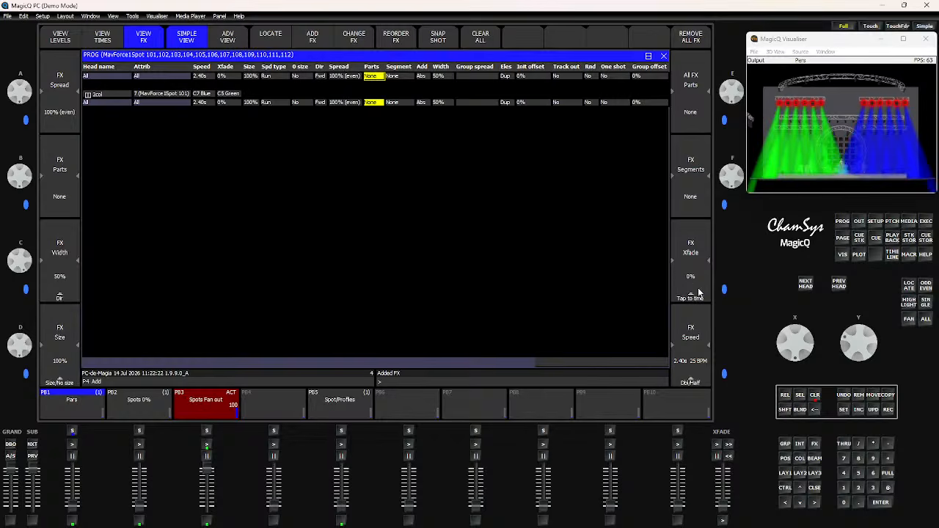
pyautogui.click(690, 192)
pyautogui.click(695, 189)
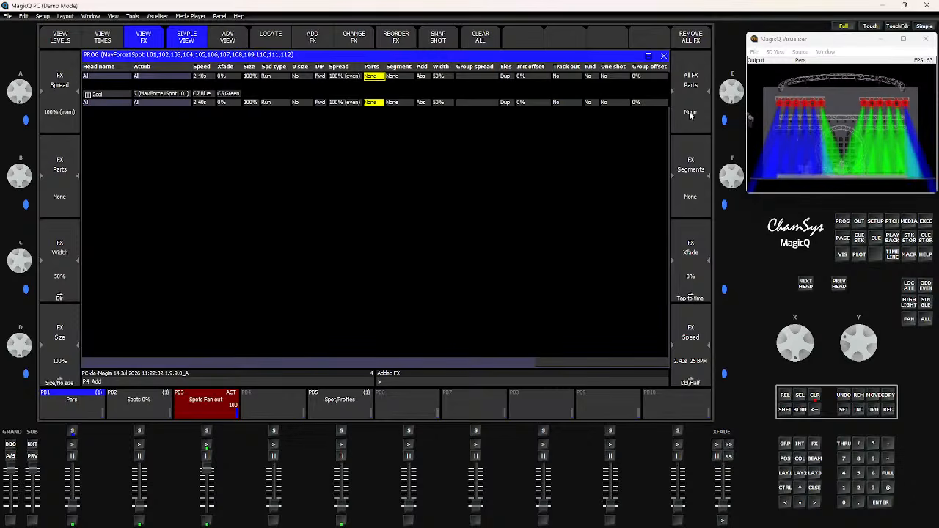
pyautogui.moveTo(730, 97); pyautogui.dragTo(731, 88)
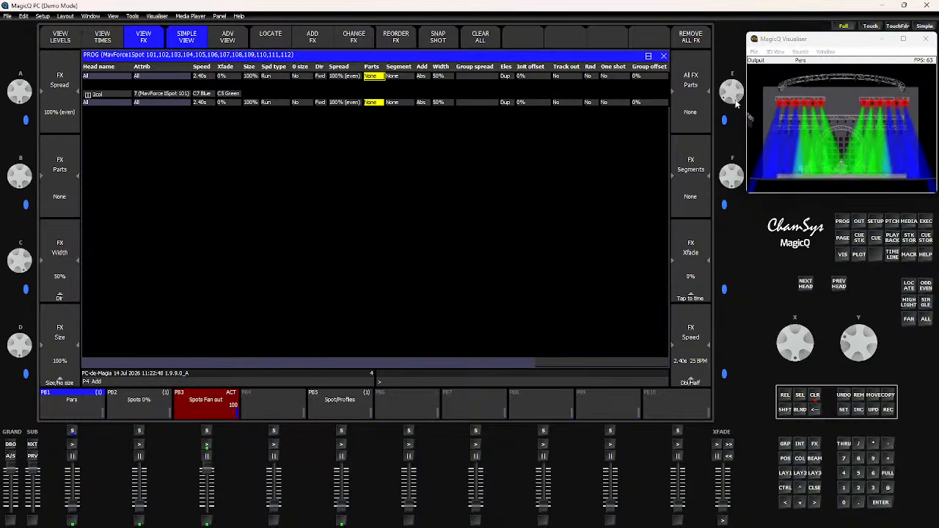
pyautogui.moveTo(737, 96); pyautogui.dragTo(732, 131)
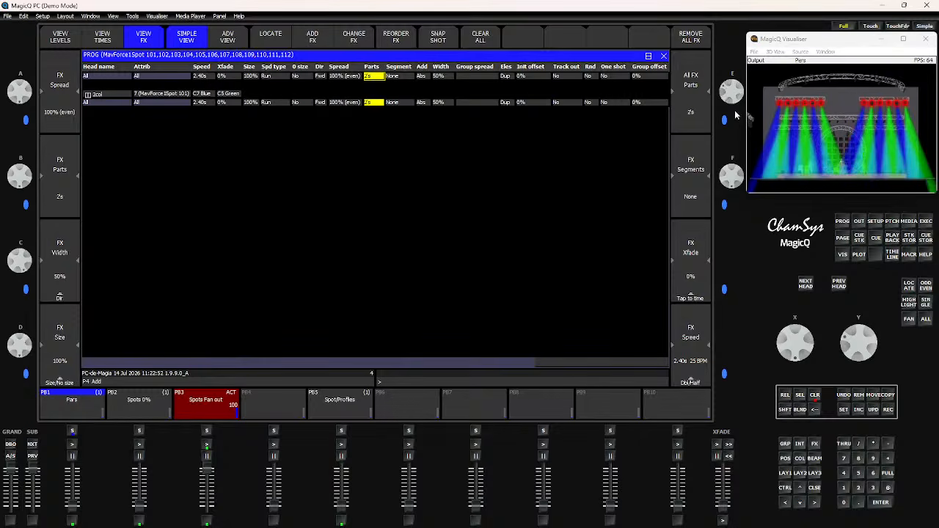
pyautogui.moveTo(737, 93); pyautogui.dragTo(732, 109)
# - Set the 2col FX Parts to 3s and clear the programmer
pyautogui.click(371, 102)
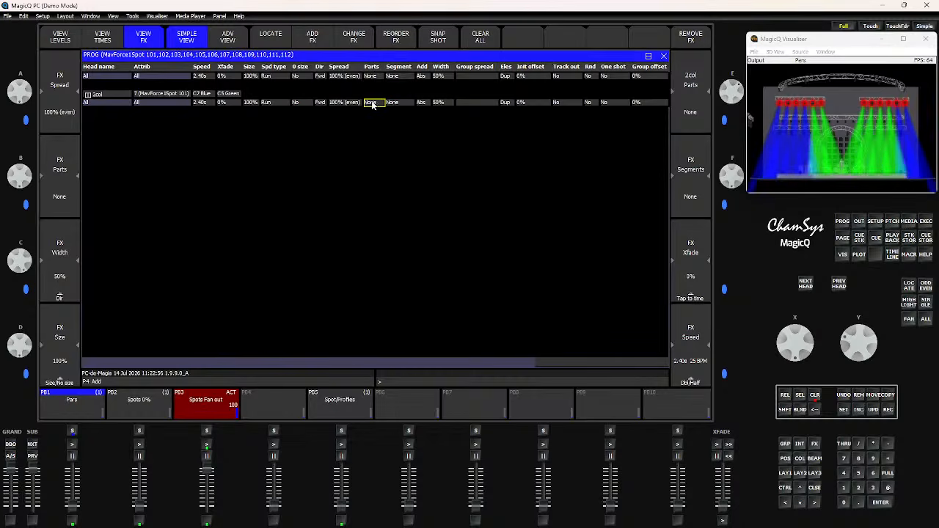
pyautogui.click(371, 102)
pyautogui.click(391, 221)
pyautogui.click(402, 246)
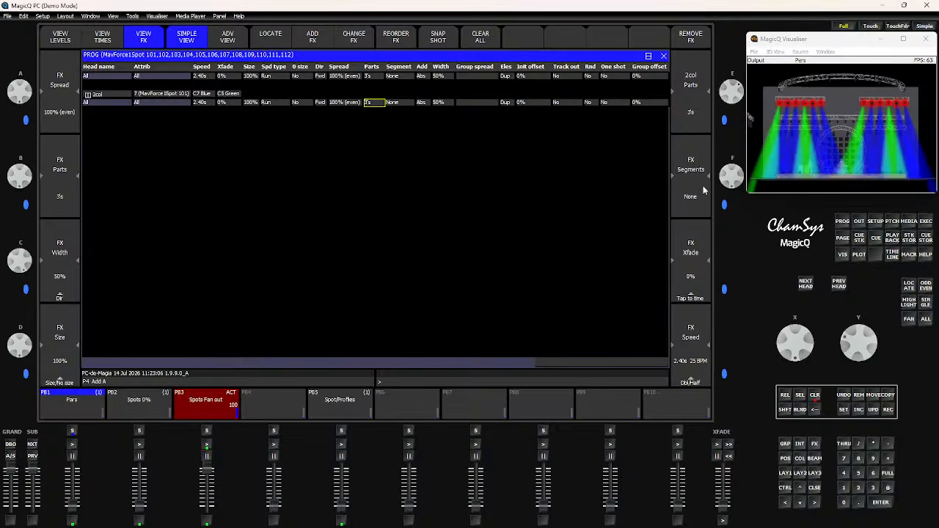
pyautogui.click(814, 396)
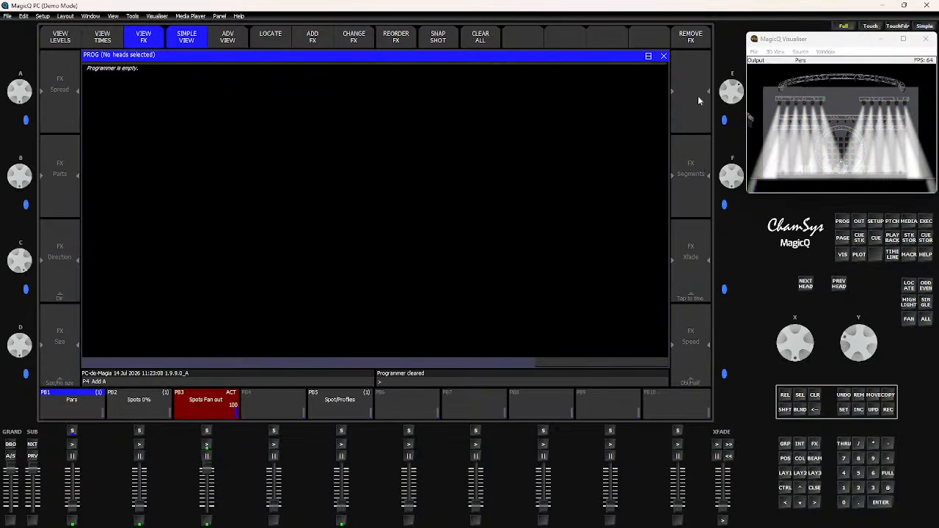
# - Select the All Spots group and add a greenblue FX
pyautogui.click(786, 473)
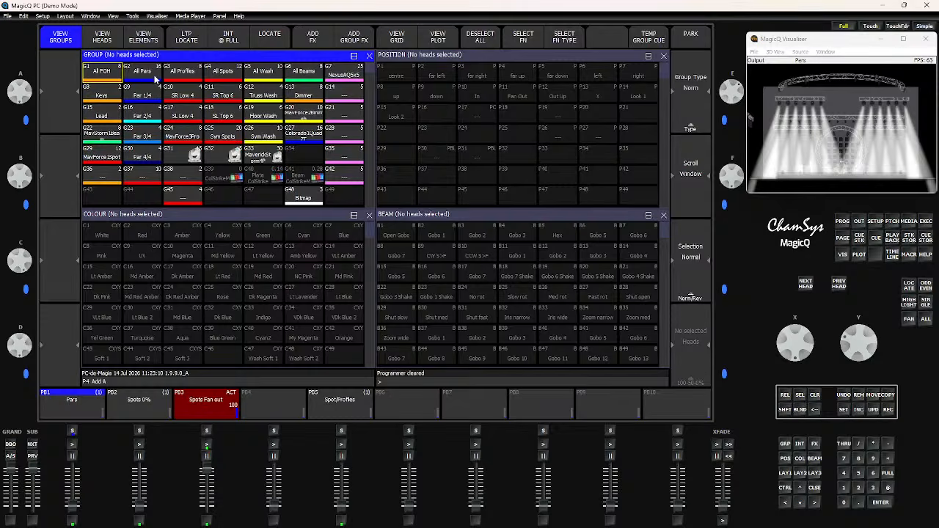
pyautogui.click(221, 71)
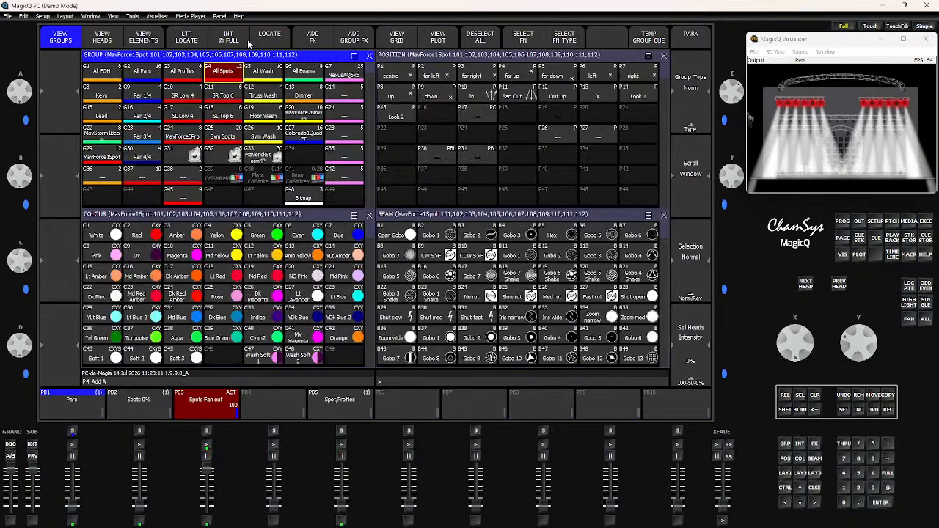
pyautogui.click(311, 36)
pyautogui.click(522, 89)
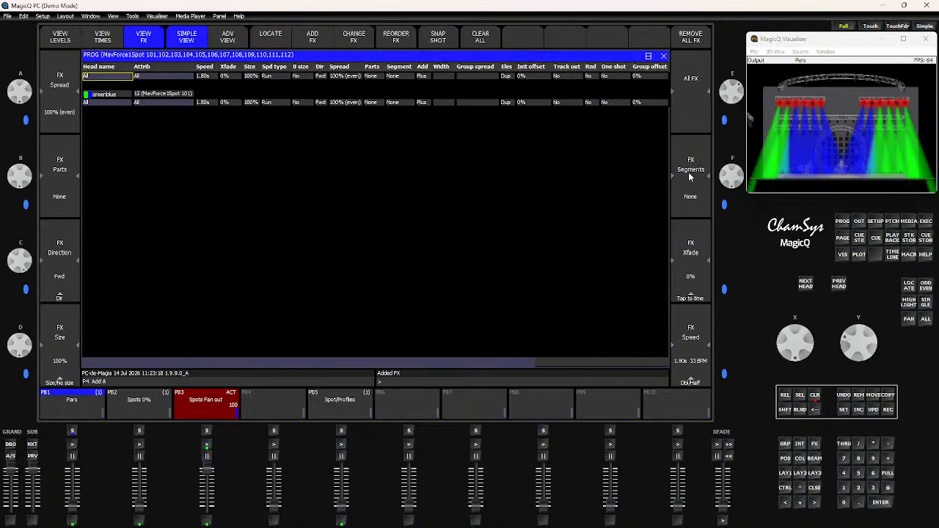
# - Set the greenblue FX segments to 8 Chunks
pyautogui.press('shift')
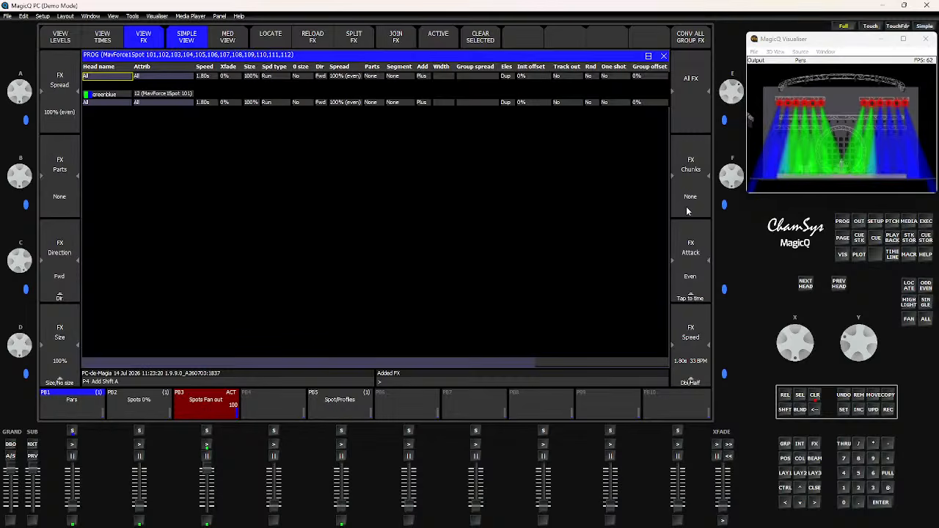
pyautogui.scroll(7, 738, 184)
pyautogui.scroll(-6, 737, 177)
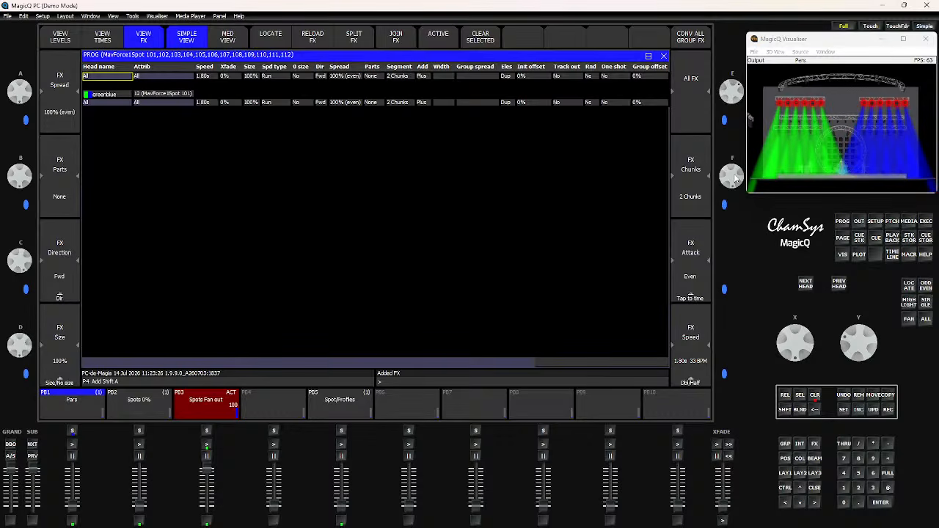
pyautogui.scroll(1, 736, 179)
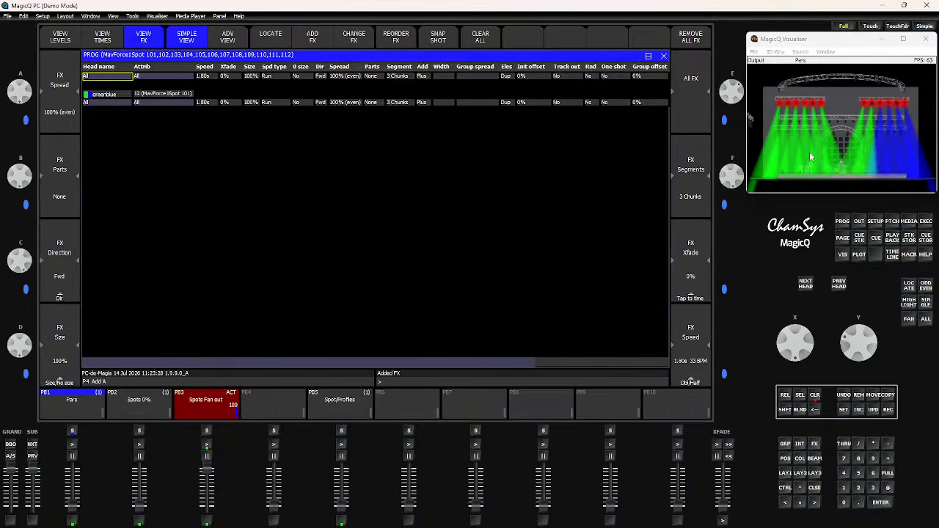
pyautogui.press('shift')
pyautogui.scroll(4, 731, 179)
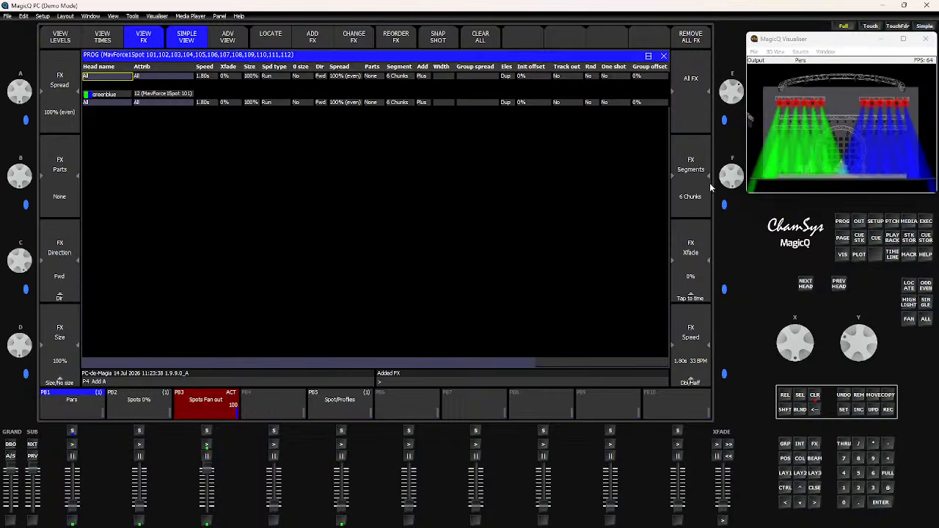
pyautogui.scroll(-1, 730, 177)
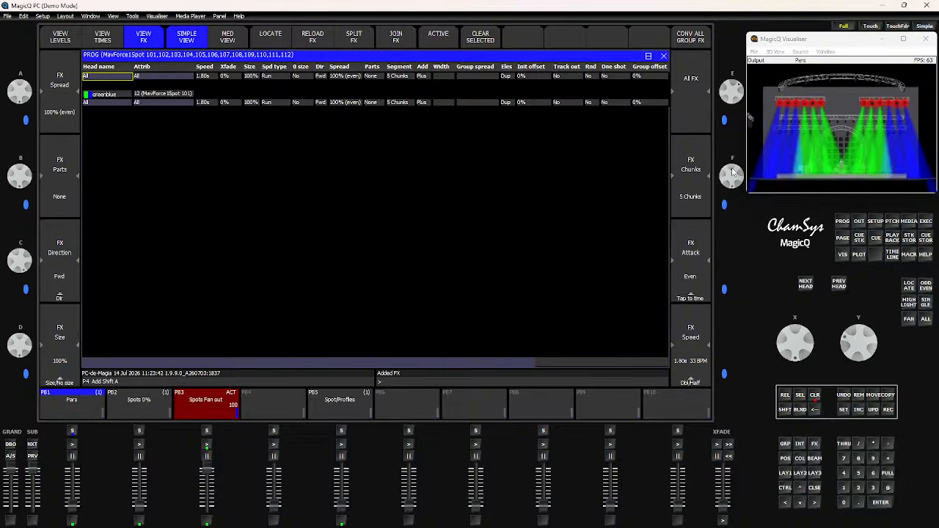
pyautogui.scroll(2, 735, 170)
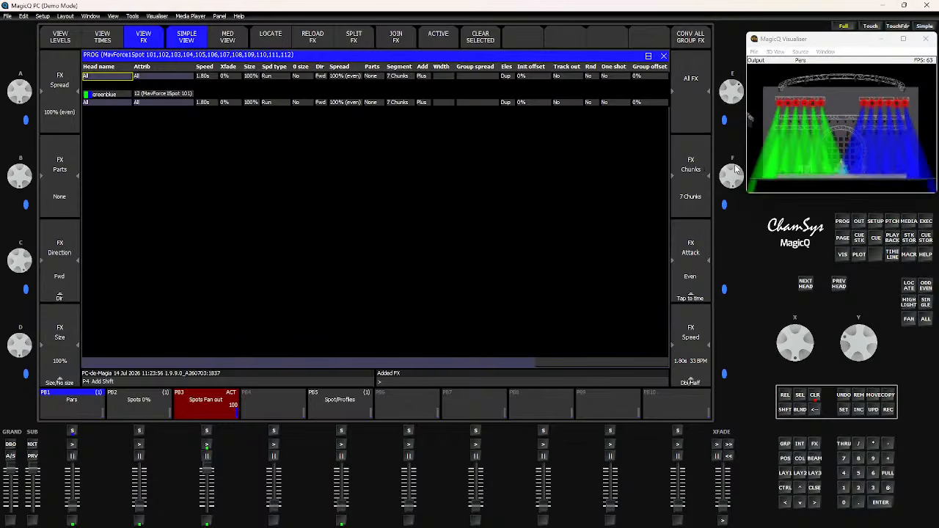
pyautogui.keyDown('shift'); pyautogui.click(737, 169); pyautogui.keyUp('shift')
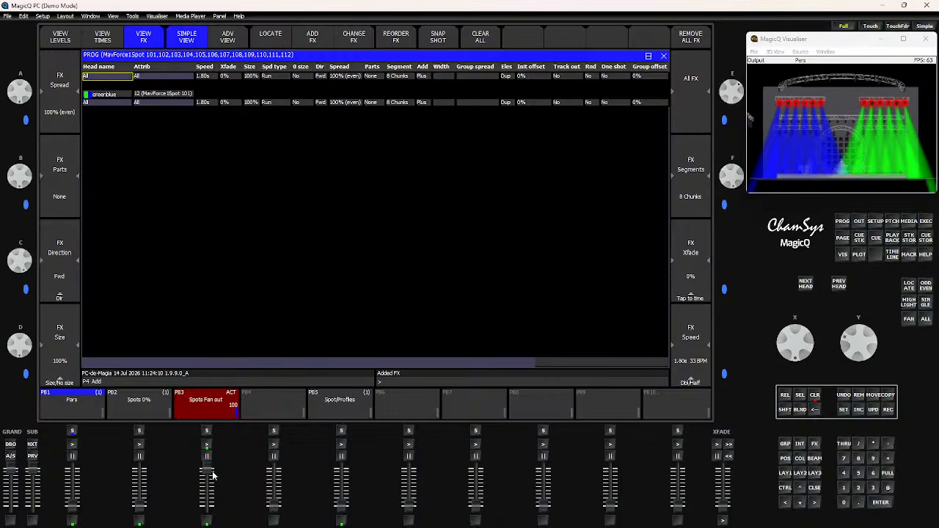
# - Swap from the Spots Fan out playback to Spot/Profiles and clear the programmer
pyautogui.moveTo(206, 473); pyautogui.dragTo(206, 523)
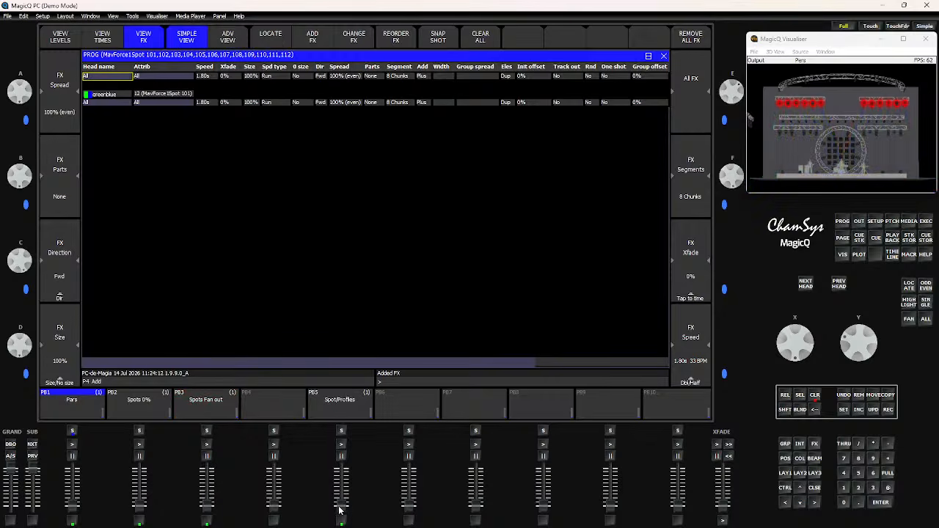
pyautogui.moveTo(340, 510); pyautogui.dragTo(341, 445)
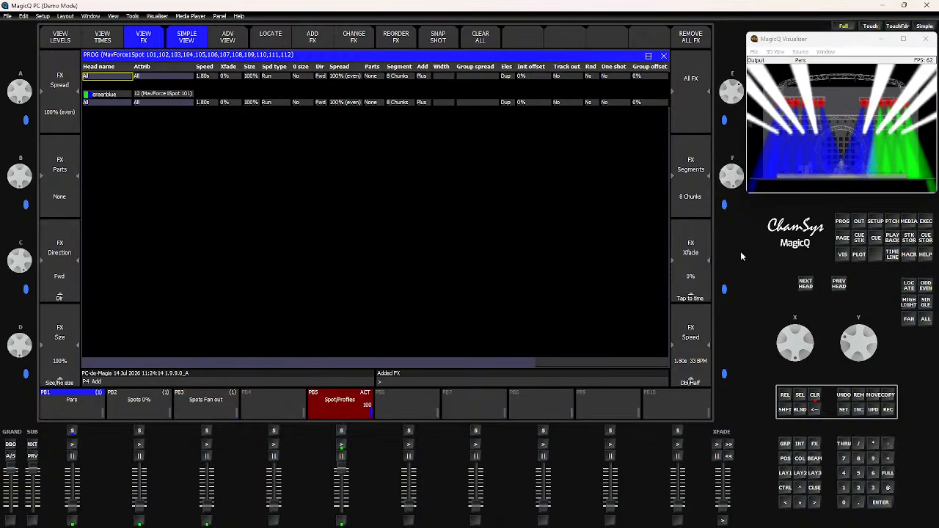
pyautogui.click(815, 395)
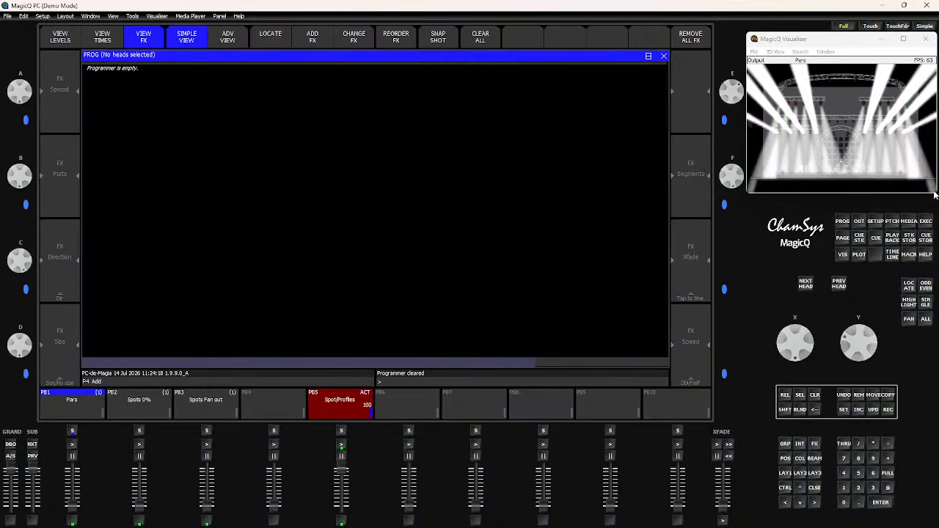
# - Fire the 4 chunks button in the execute window and watch it in the visualiser
pyautogui.click(923, 223)
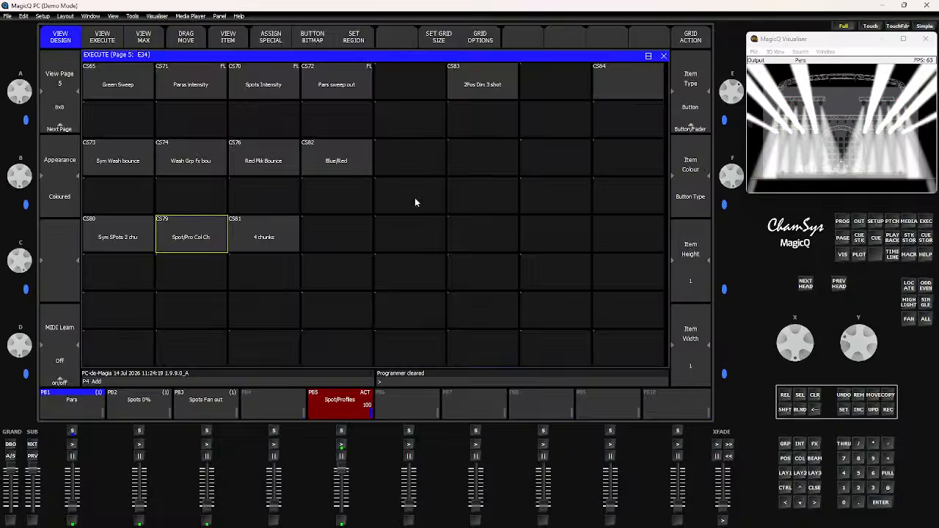
pyautogui.click(264, 236)
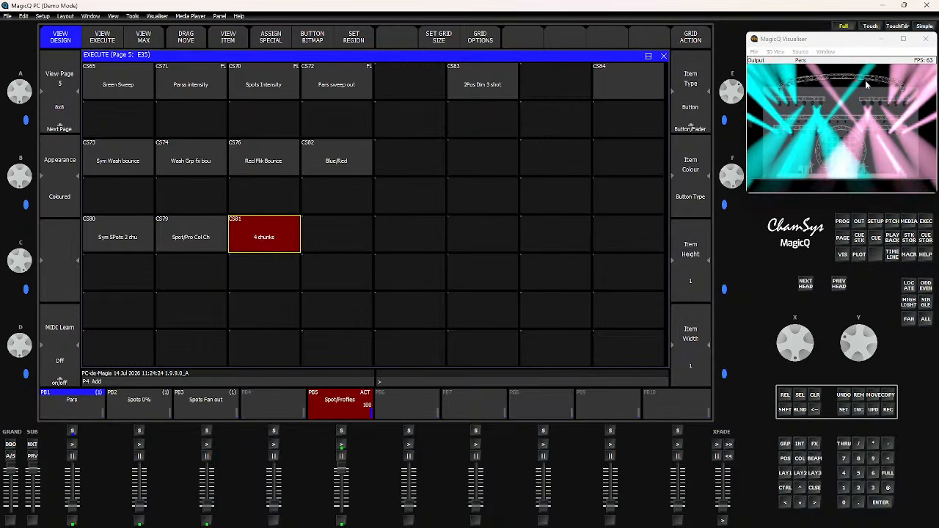
pyautogui.scroll(-5, 840, 130)
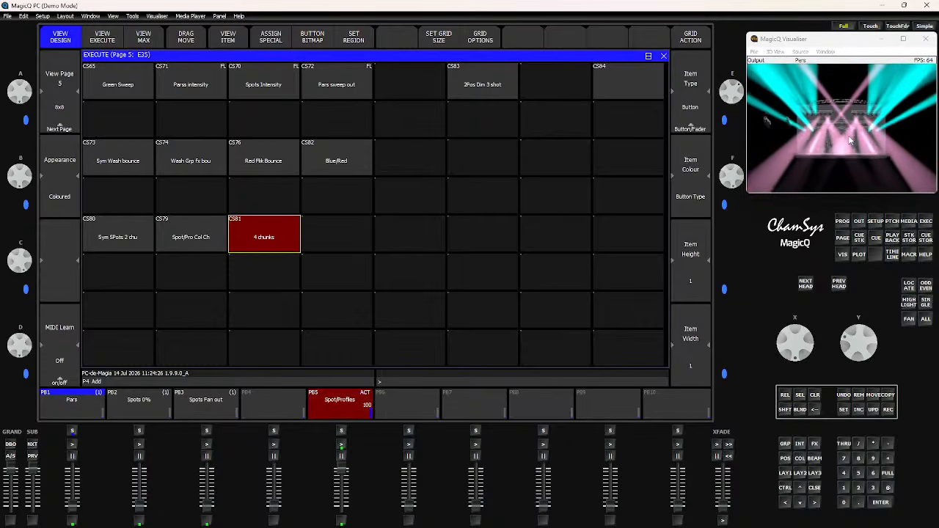
pyautogui.moveTo(839, 130); pyautogui.dragTo(834, 180)
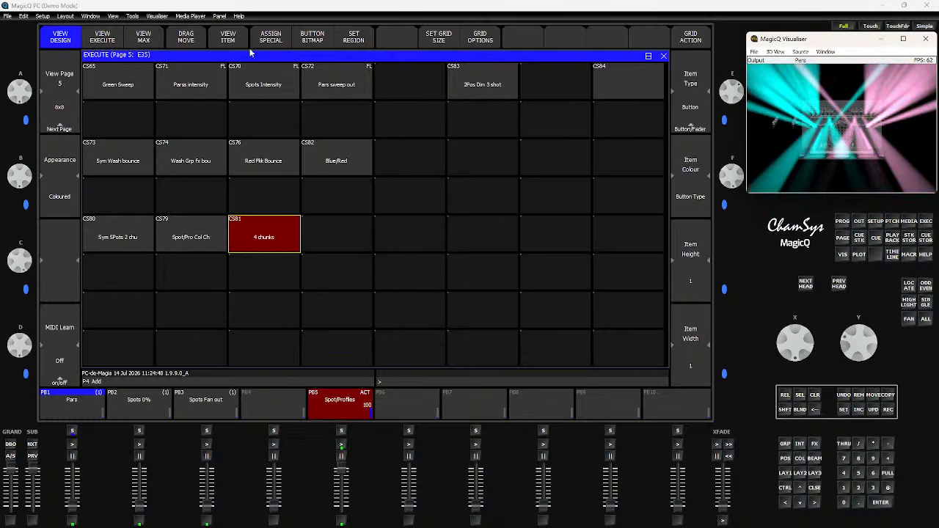
# - Open the 4 chunks cue stack and view its cue's FX settings
pyautogui.click(224, 39)
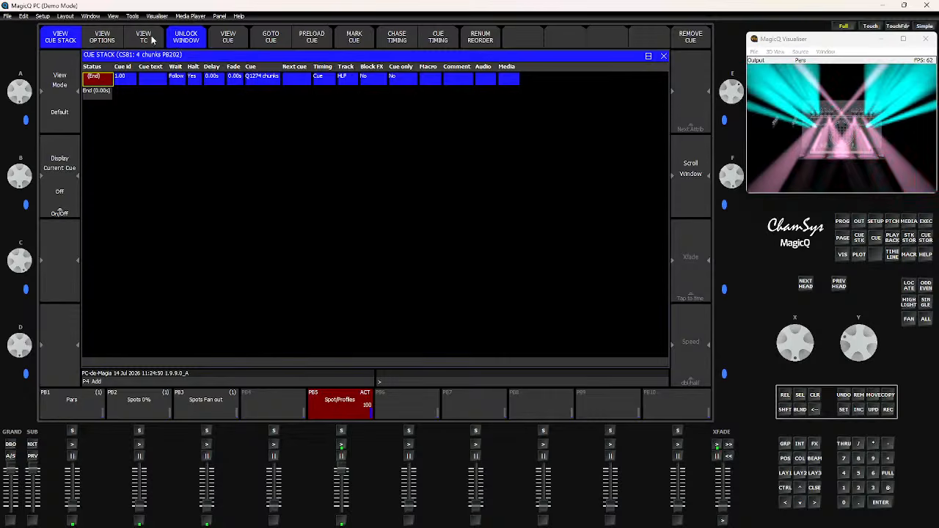
pyautogui.click(210, 40)
pyautogui.click(144, 38)
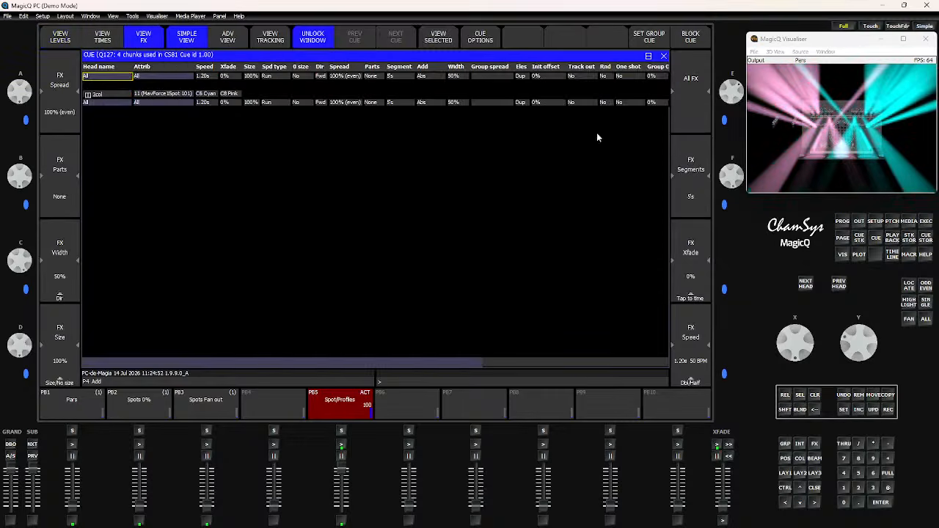
# - Try several FX Chunks values on the 4 chunks cue while watching the visualiser, ending with Chunks set to None
pyautogui.press('shift')
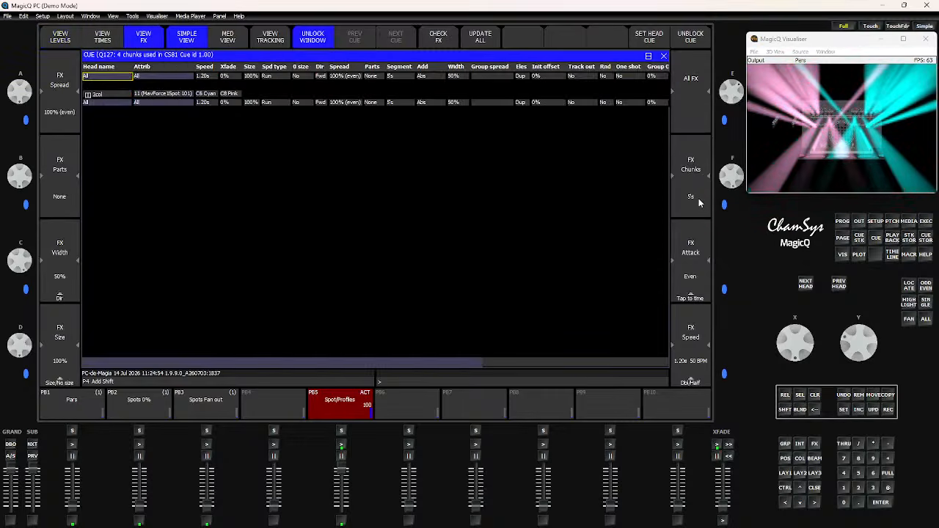
pyautogui.scroll(5, 734, 185)
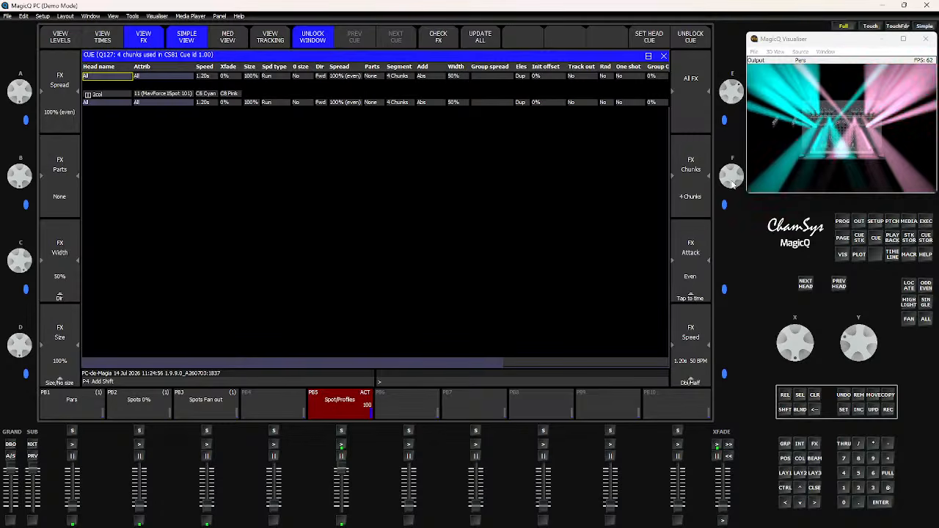
pyautogui.scroll(-4, 734, 185)
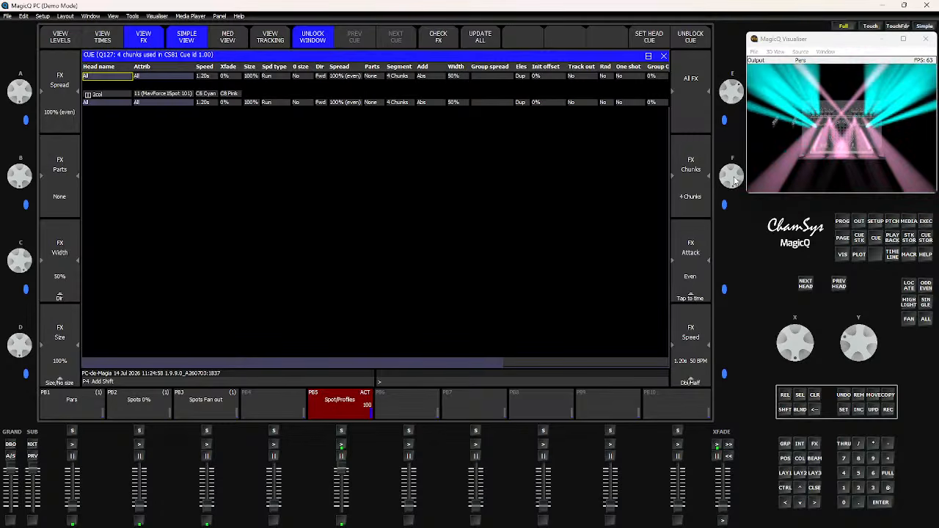
pyautogui.scroll(5, 734, 181)
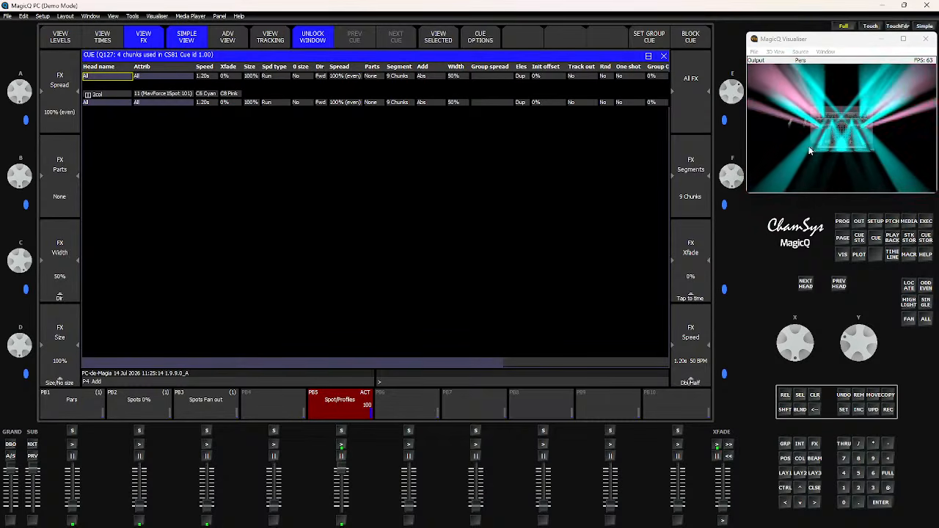
pyautogui.press('shift')
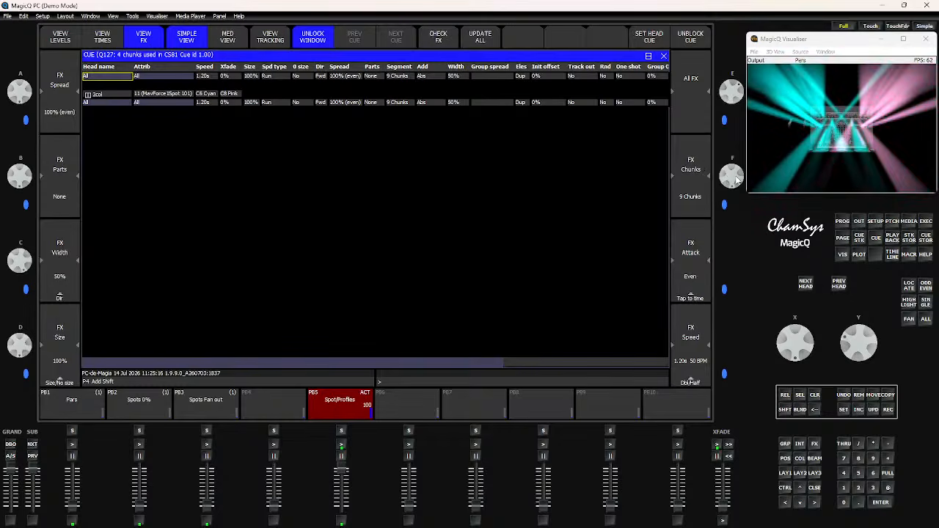
pyautogui.scroll(-7, 735, 176)
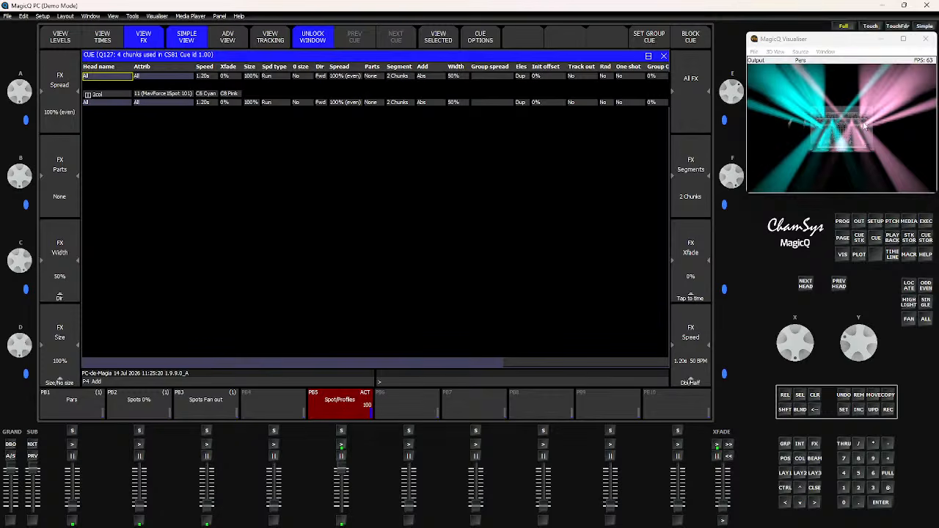
pyautogui.press('shift')
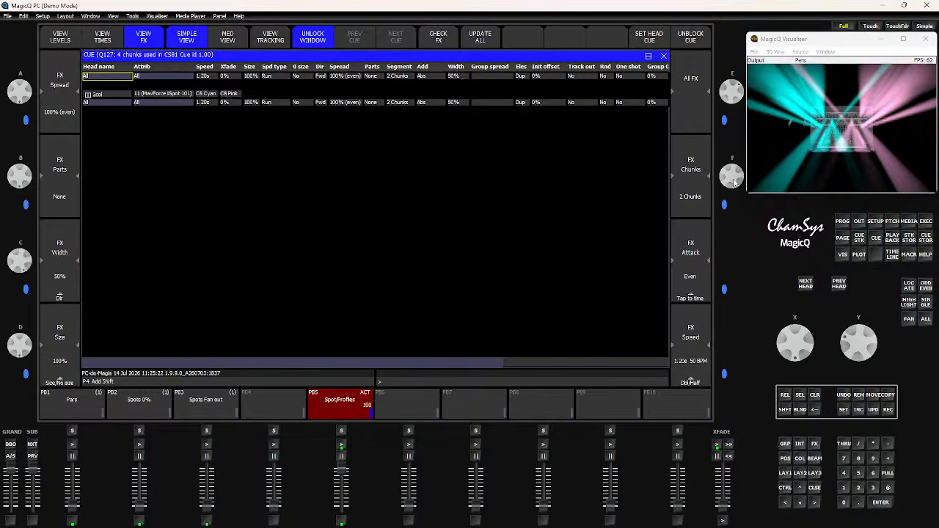
pyautogui.scroll(9, 736, 182)
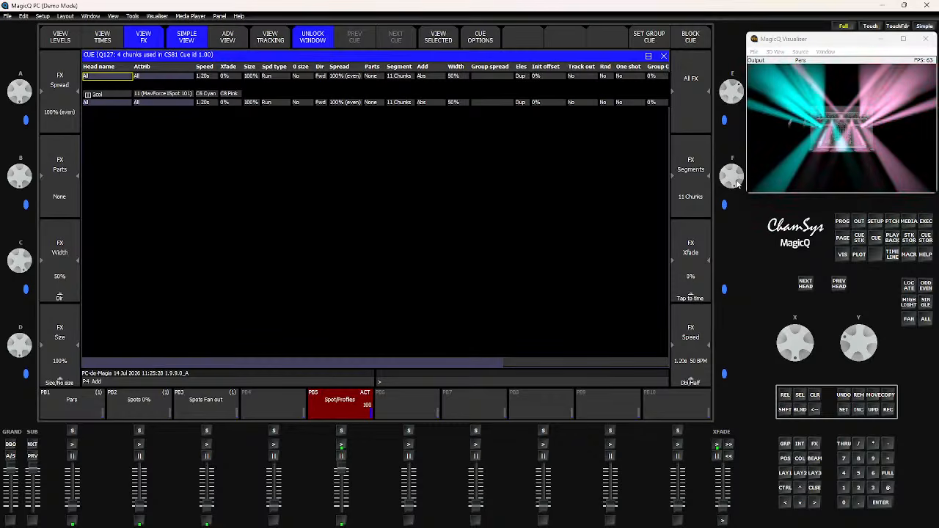
pyautogui.scroll(-11, 737, 176)
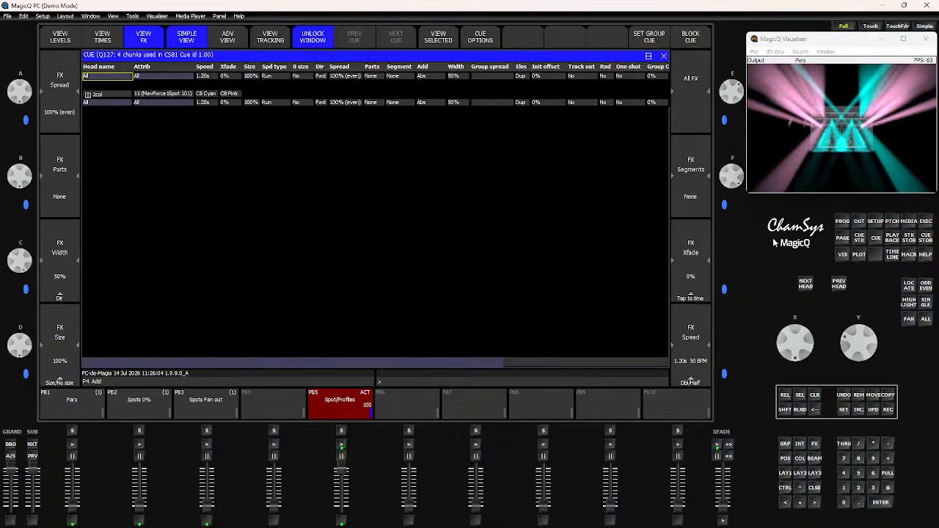
# - Clear the programmer, reopen the 4 chunks cue's FX settings from the execute window, and close the cue windows
pyautogui.click(814, 396)
pyautogui.click(784, 474)
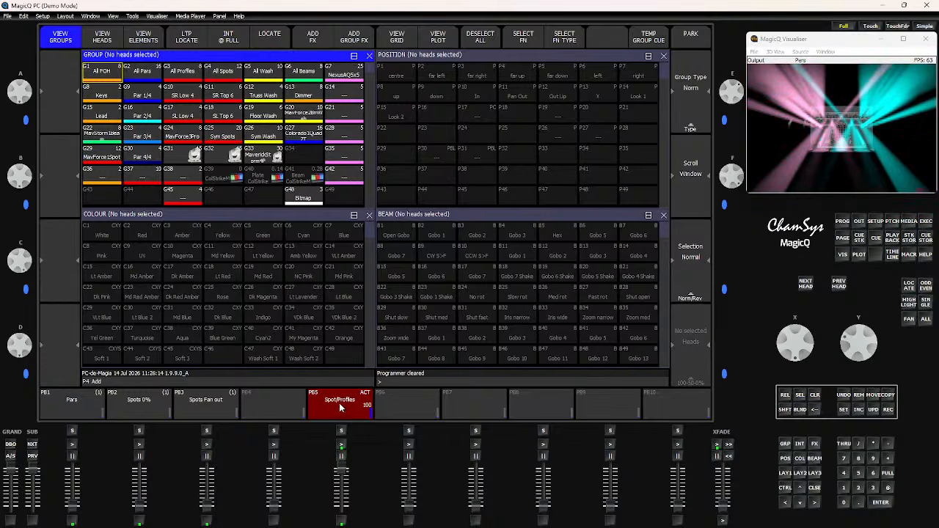
pyautogui.click(926, 222)
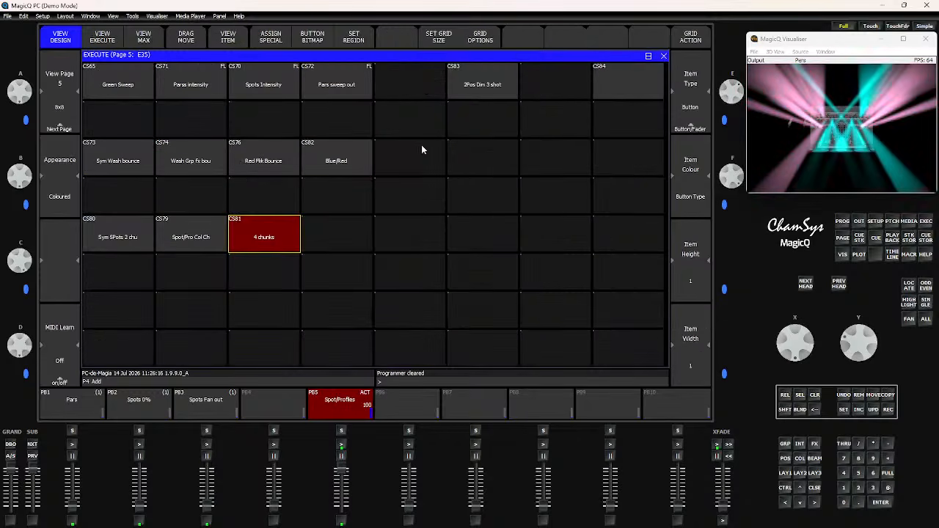
pyautogui.click(235, 37)
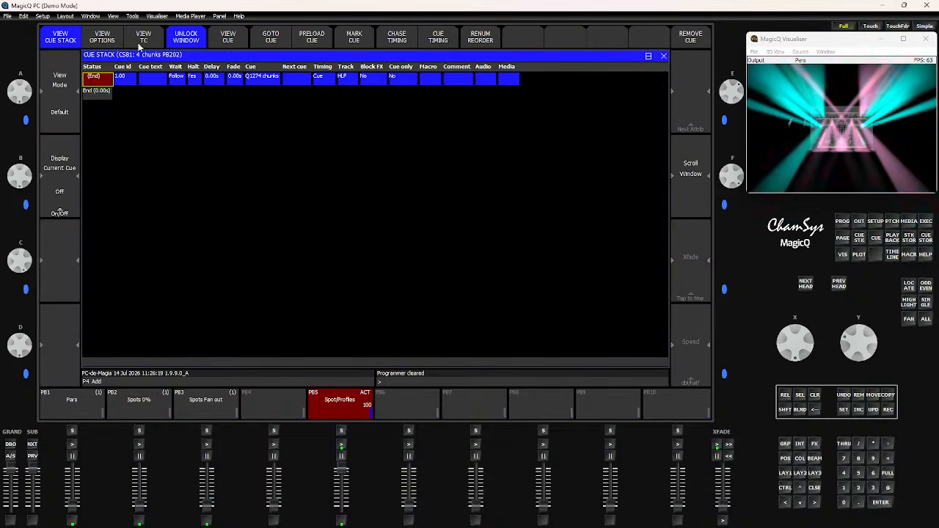
pyautogui.click(223, 41)
pyautogui.click(143, 41)
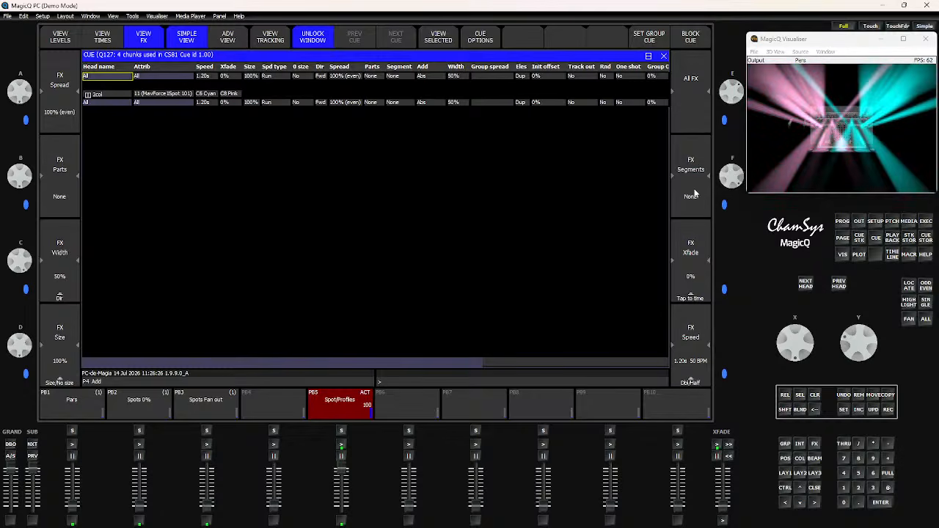
pyautogui.press('shift')
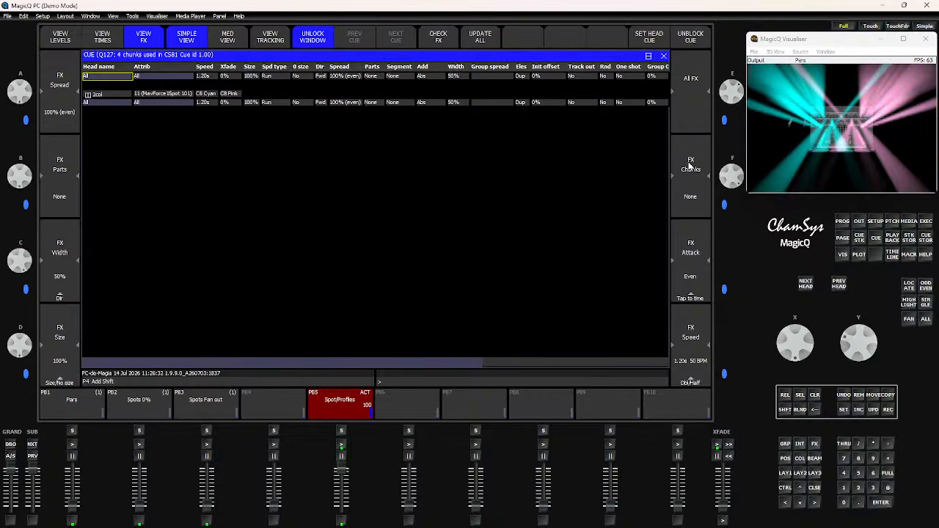
pyautogui.press('shift')
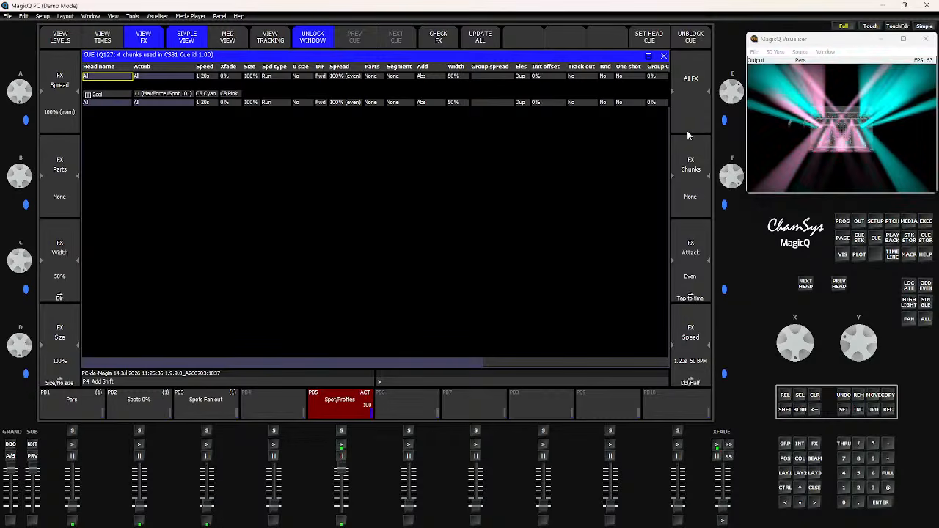
pyautogui.press('shift')
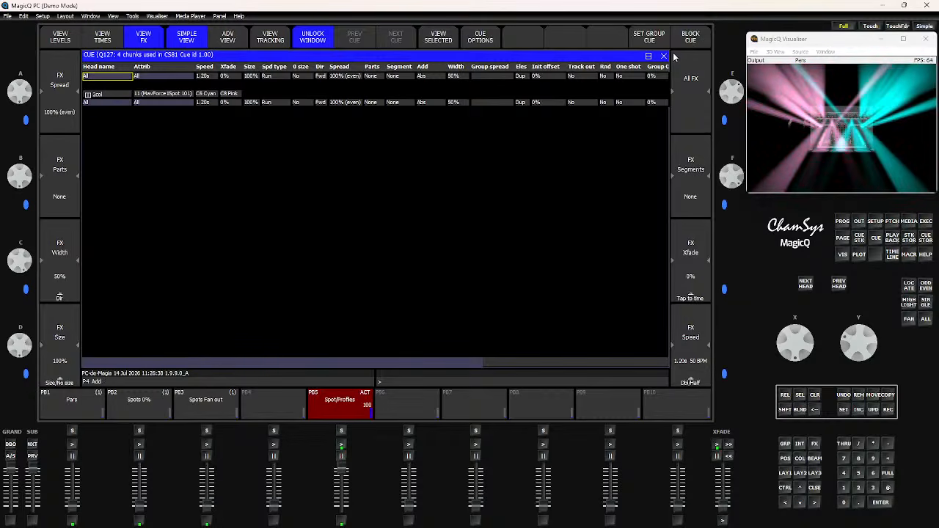
pyautogui.click(664, 56)
pyautogui.click(662, 57)
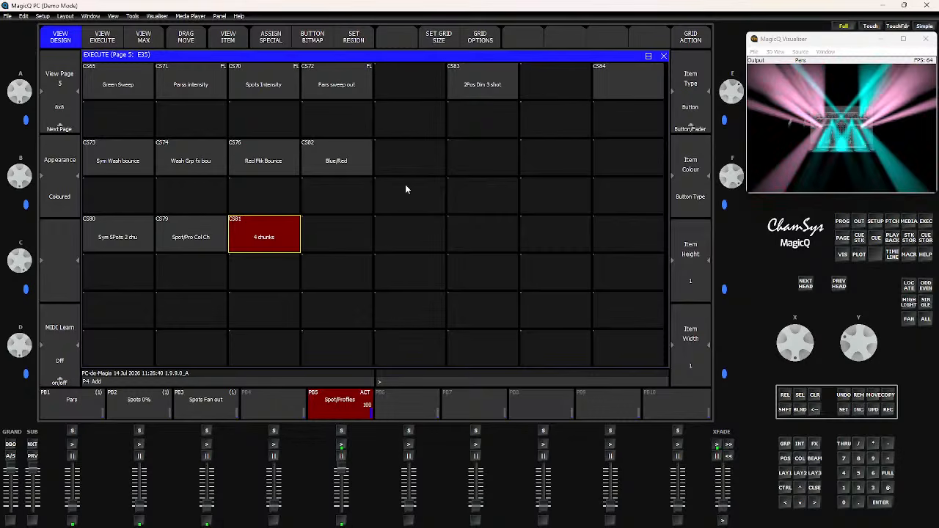
# - Include the 4 chunks cue into the programmer to view its FX, then clear the programmer
pyautogui.click(815, 396)
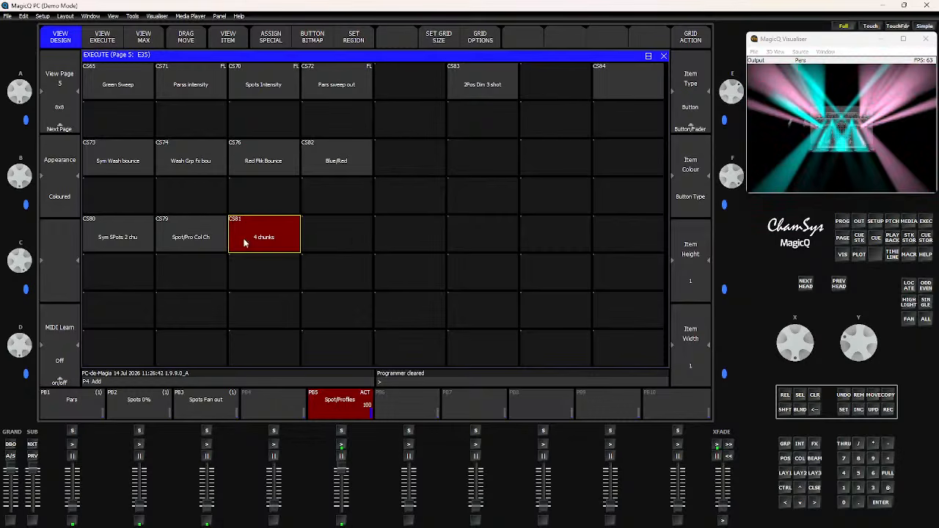
pyautogui.click(858, 410)
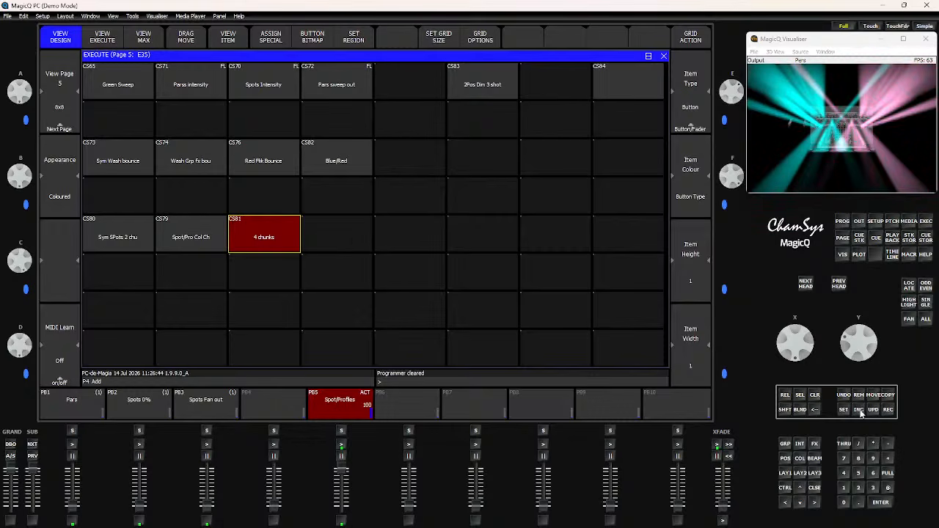
pyautogui.click(248, 246)
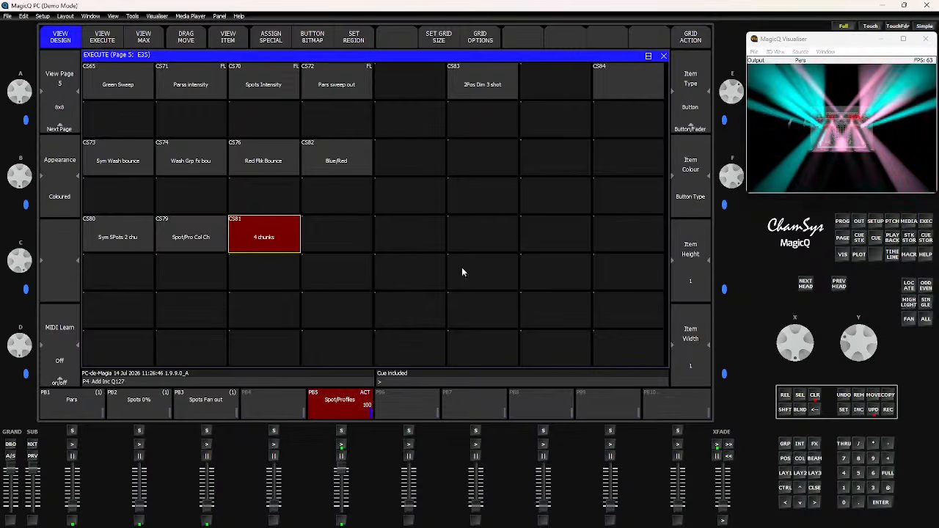
pyautogui.click(844, 222)
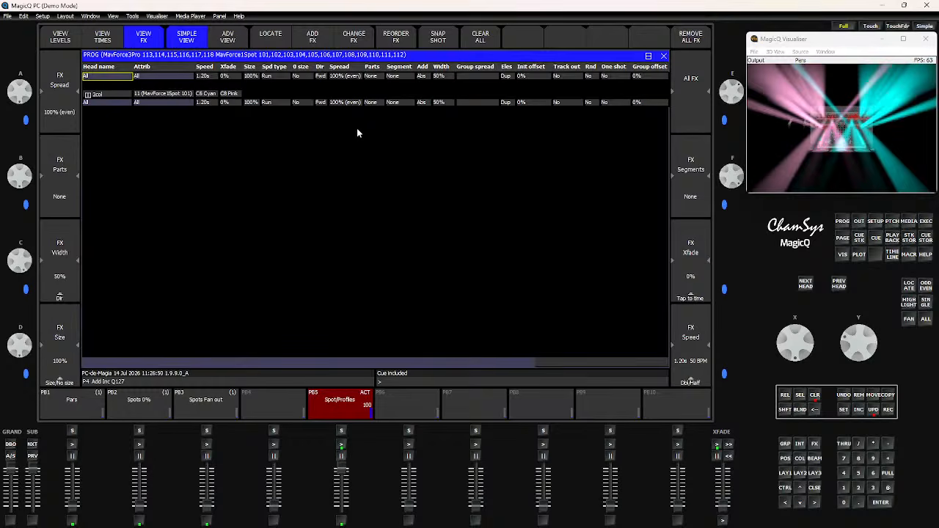
pyautogui.click(664, 57)
pyautogui.click(814, 396)
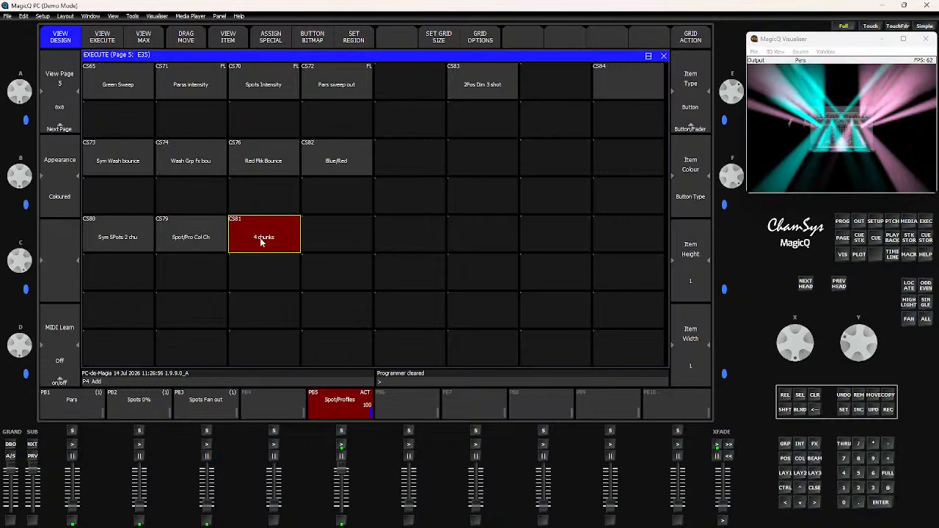
# - Open the 4 chunks button's cue and cue stack, then return to the execute window
pyautogui.click(231, 37)
pyautogui.click(232, 42)
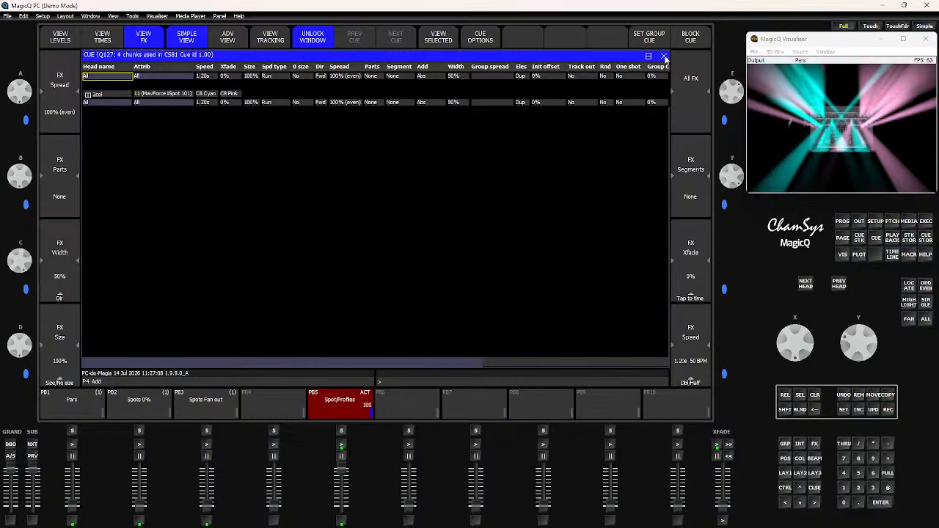
pyautogui.click(925, 232)
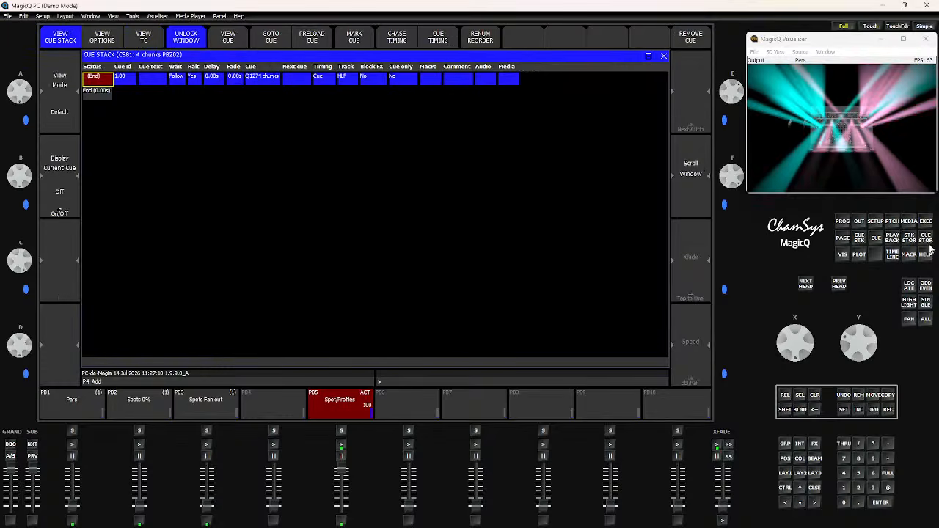
pyautogui.click(925, 223)
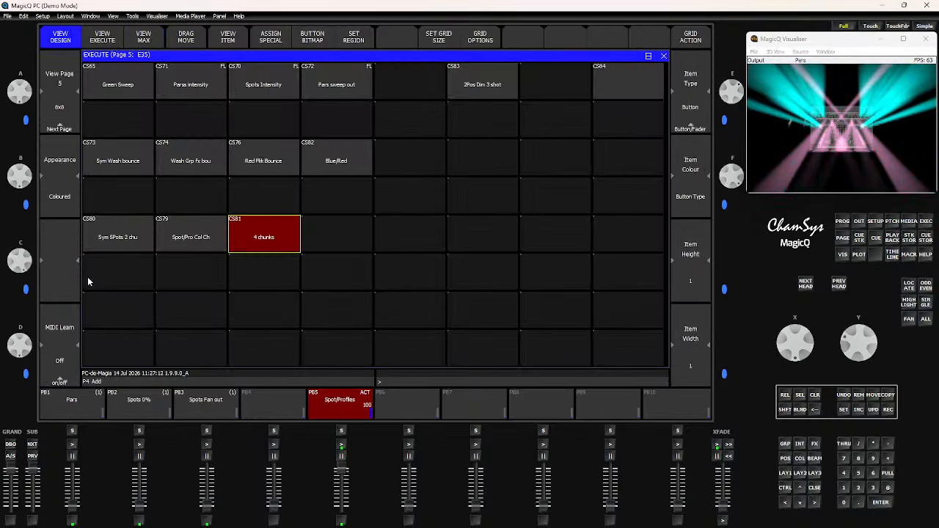
# - Fire the CS84 button and release the 4 chunks button in the execute window
pyautogui.click(619, 82)
pyautogui.click(263, 235)
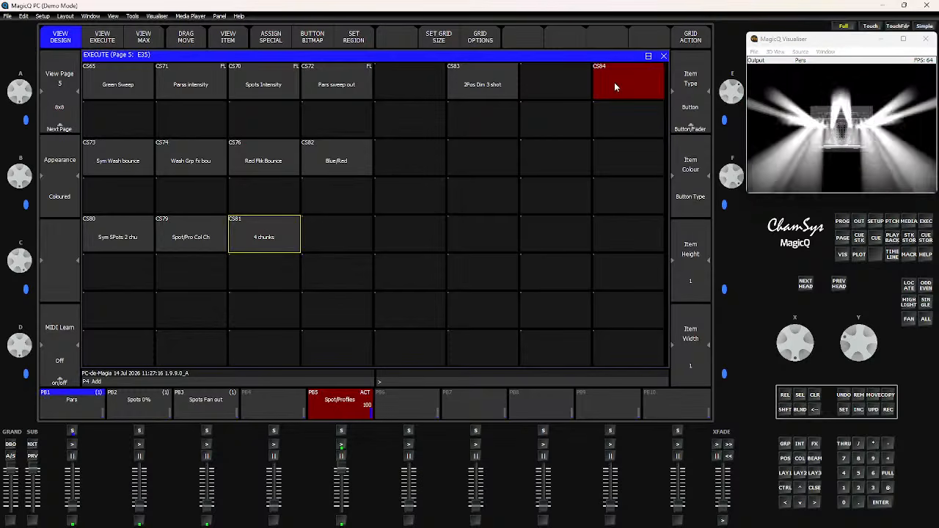
pyautogui.click(614, 82)
pyautogui.click(614, 82)
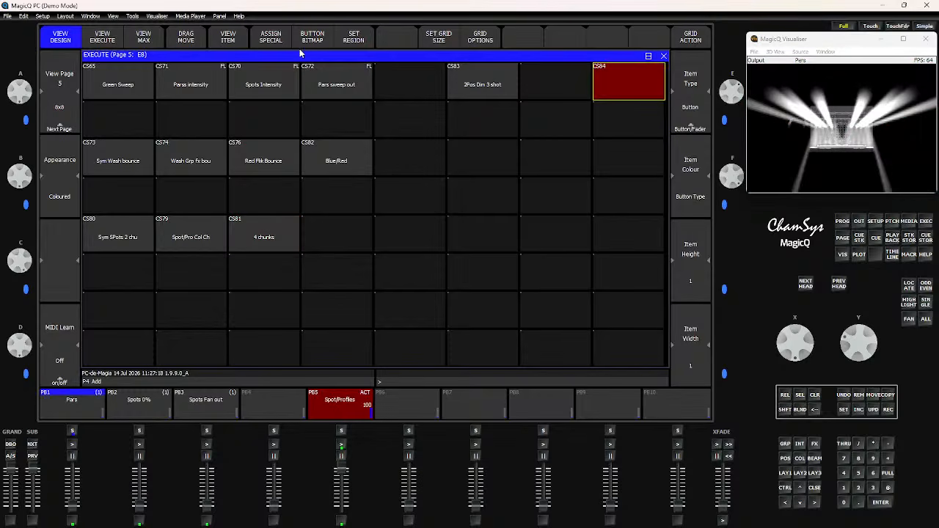
# - Open the CS84 button's cue and view its FX settings
pyautogui.click(217, 41)
pyautogui.click(218, 43)
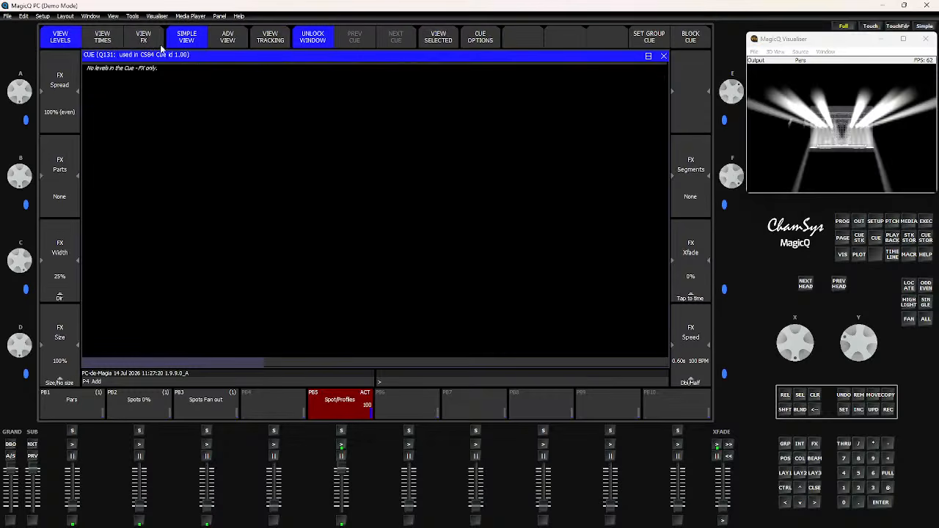
pyautogui.click(149, 44)
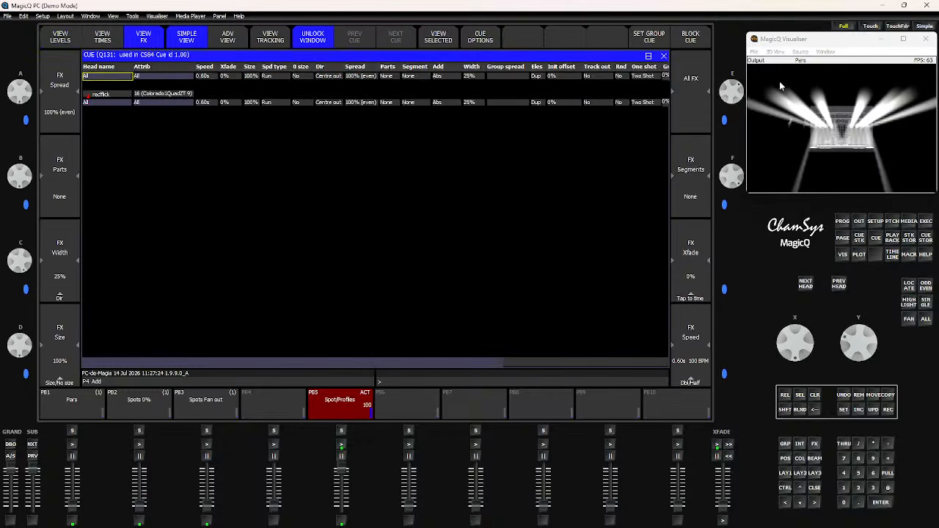
# - Pull down the Spot/Profiles playback fader and raise the Pars playback fader
pyautogui.moveTo(341, 468); pyautogui.dragTo(341, 506)
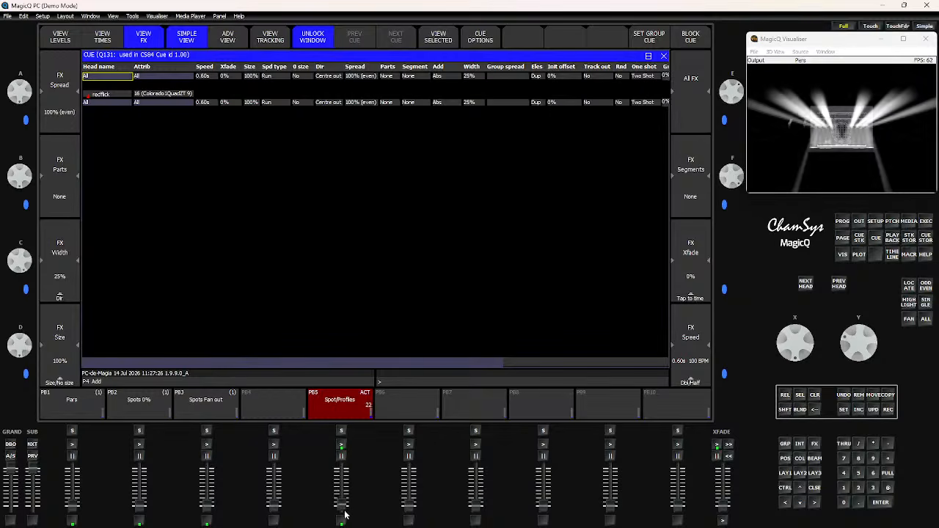
pyautogui.moveTo(141, 511)
pyautogui.mouseDown()
pyautogui.moveTo(140, 490)
pyautogui.moveTo(140, 508)
pyautogui.mouseUp()
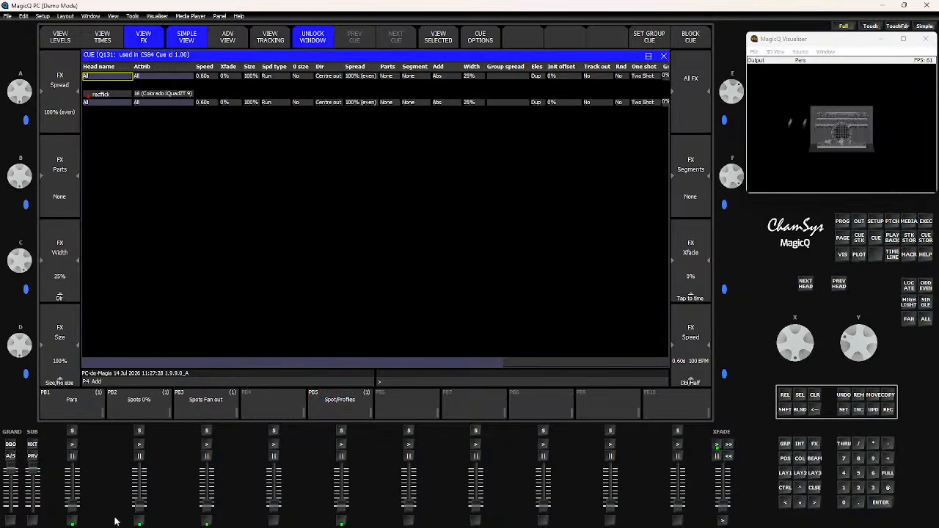
pyautogui.moveTo(72, 506); pyautogui.dragTo(72, 468)
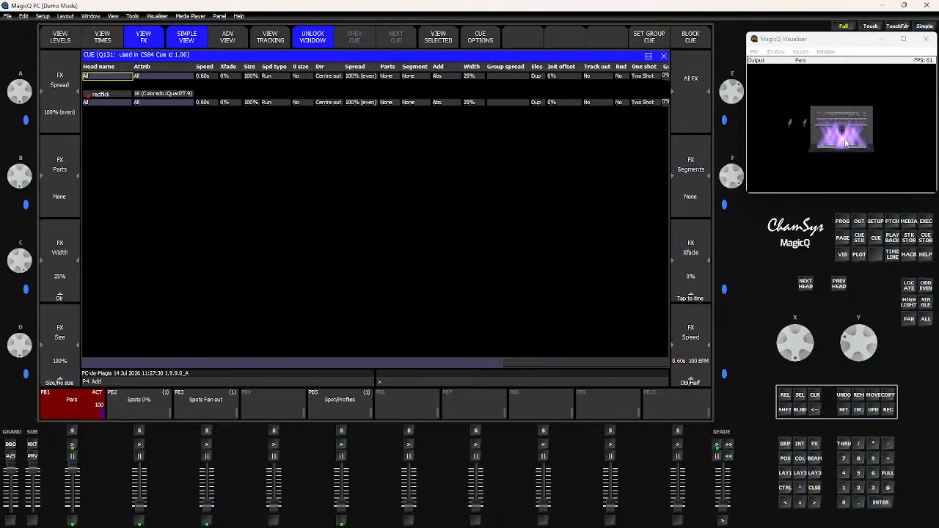
# - Close the cue windows and release the CS84 button in the execute window
pyautogui.scroll(5, 844, 143)
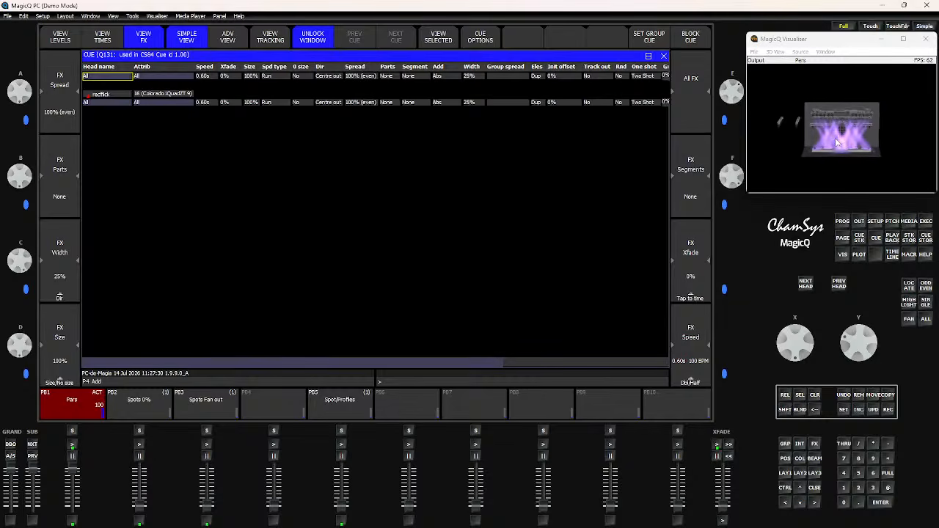
pyautogui.click(663, 57)
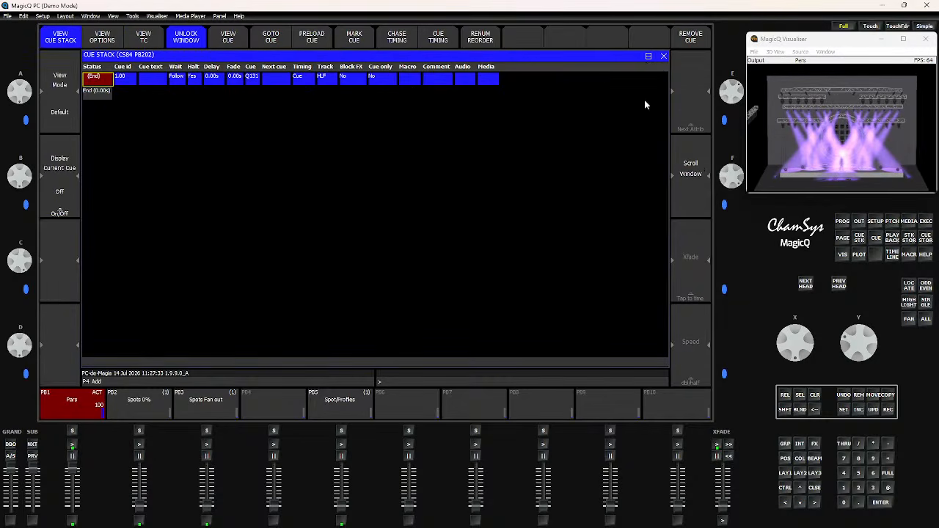
pyautogui.click(662, 58)
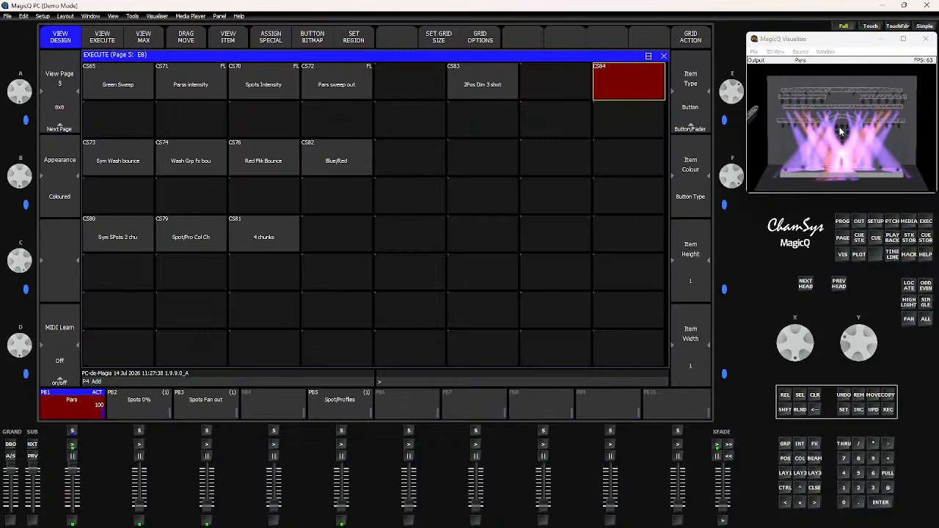
pyautogui.click(635, 83)
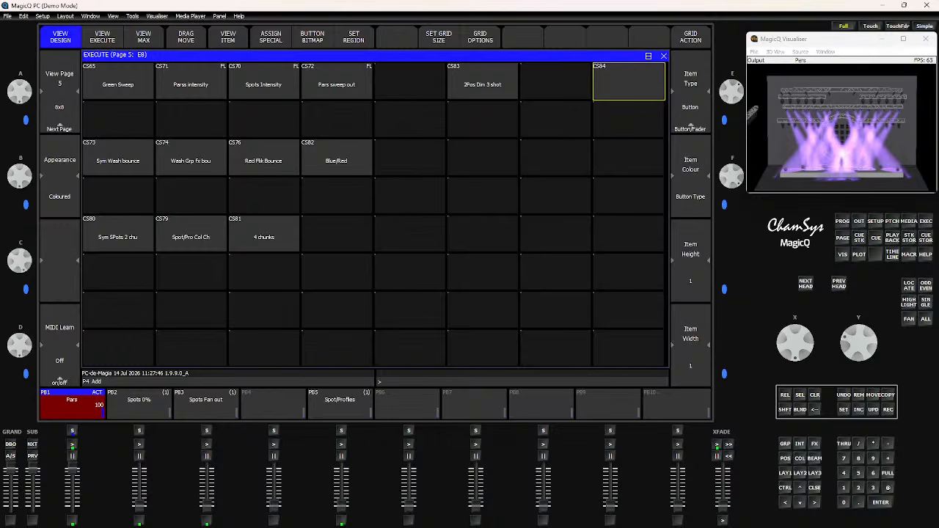